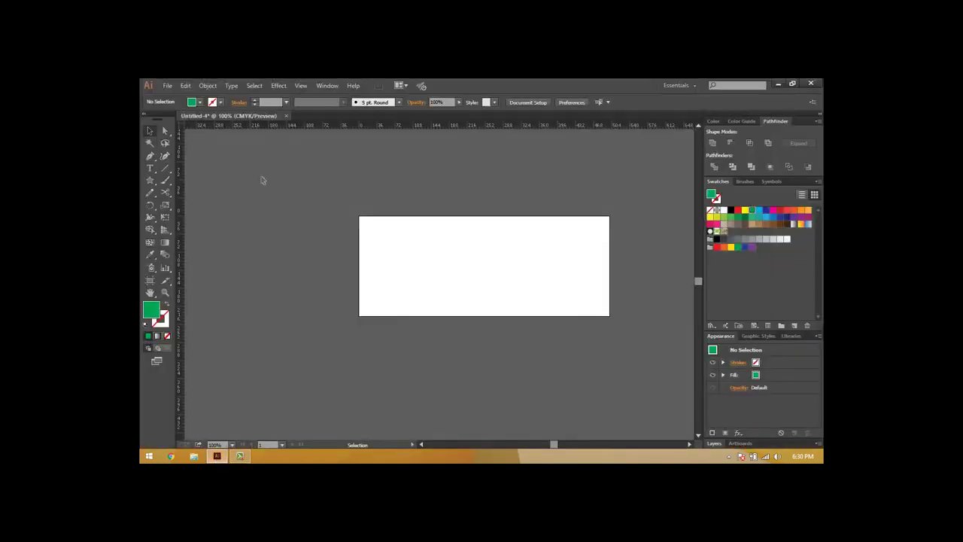
# Close the previous document without saving and create a new blank document
pyautogui.hotkey('ctrl', 'w')
pyautogui.click(533, 281)
pyautogui.hotkey('ctrl', 'n')
pyautogui.click(536, 356)
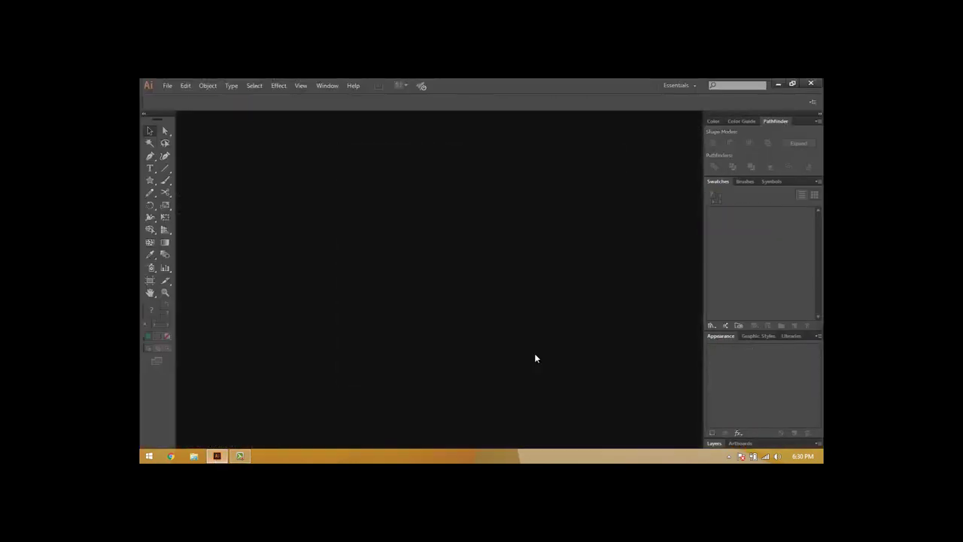
# Create a 500 × 200 px rectangle on the artboard
pyautogui.click(276, 197)
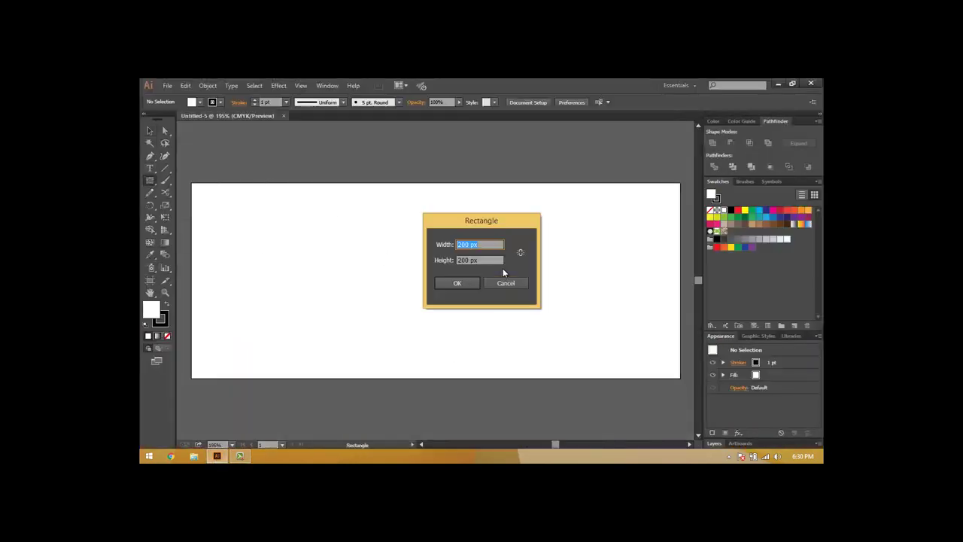
pyautogui.write('500')
pyautogui.press('Tab')
pyautogui.click(457, 283)
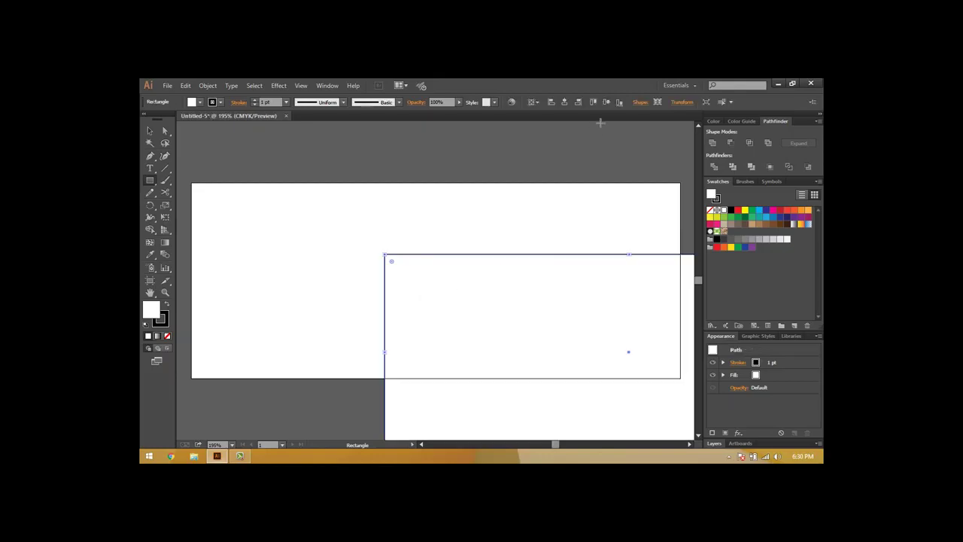
# Position the rectangle at X 0 and Y 0 so it covers the artboard
pyautogui.click(682, 102)
pyautogui.write('0')
pyautogui.press('Return')
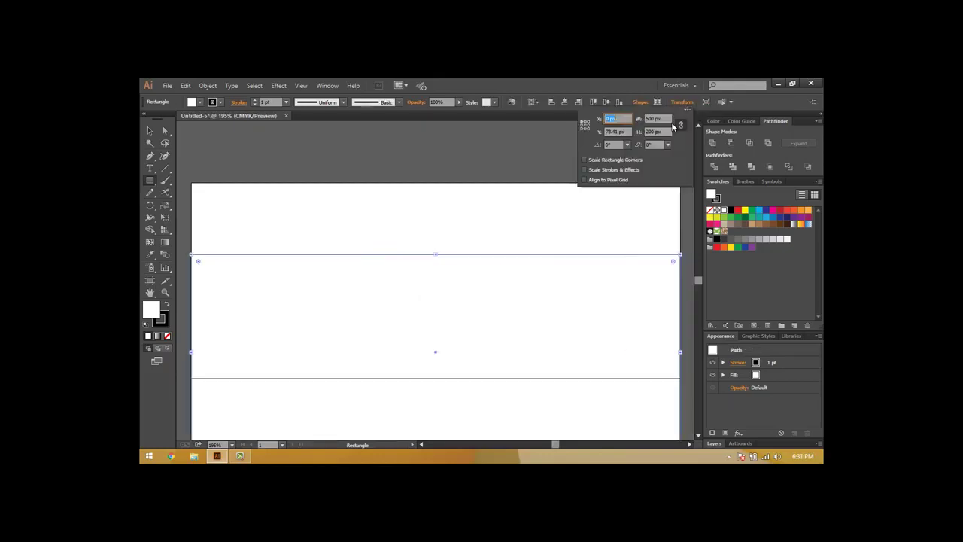
pyautogui.write('0')
pyautogui.press('Return')
# Set the rectangle's stroke to None and its fill to green
pyautogui.click(212, 102)
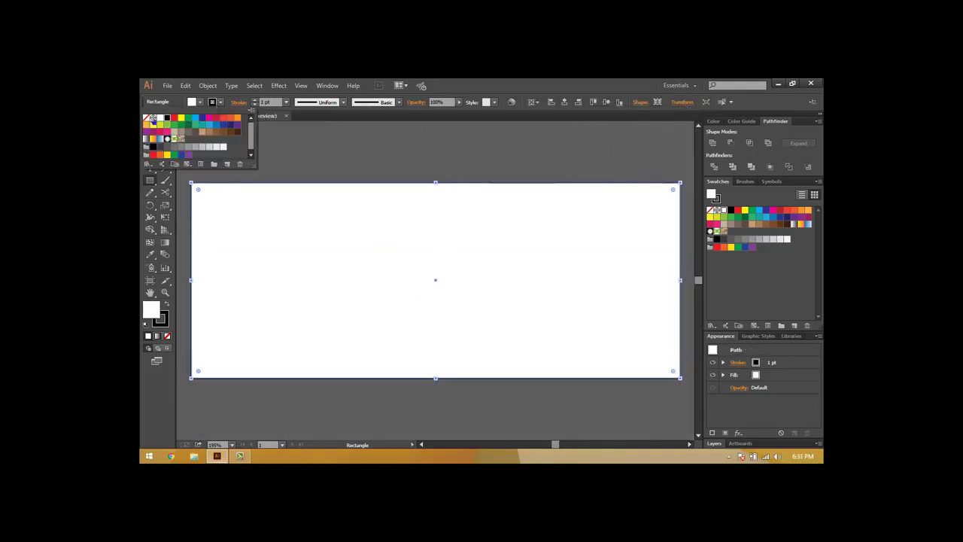
pyautogui.click(149, 122)
pyautogui.click(199, 101)
pyautogui.click(188, 134)
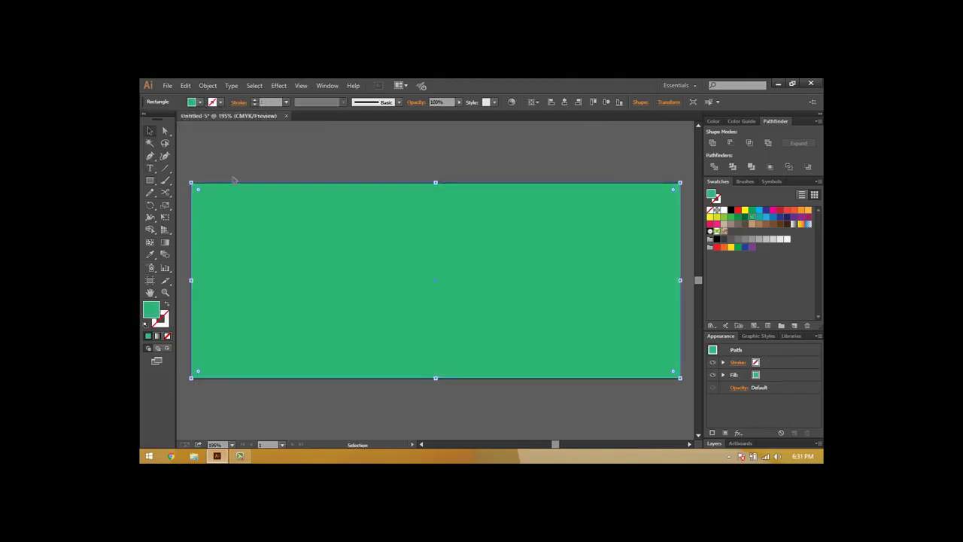
# Undo a trial resize of the rectangle and set the fill colour to yellow
pyautogui.moveTo(681, 280); pyautogui.dragTo(506, 280)
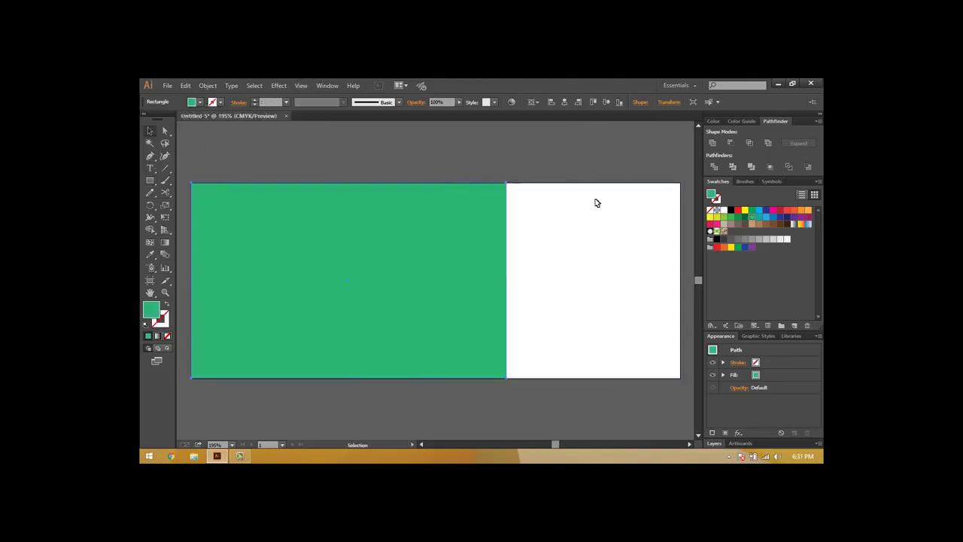
pyautogui.click(596, 202)
pyautogui.hotkey('ctrl', 'z')
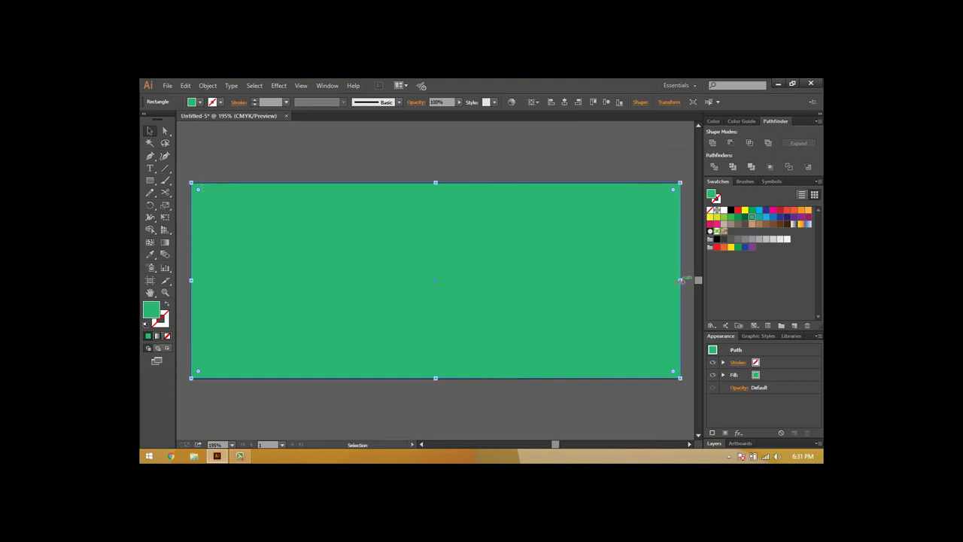
pyautogui.click(194, 102)
pyautogui.click(165, 123)
pyautogui.click(655, 236)
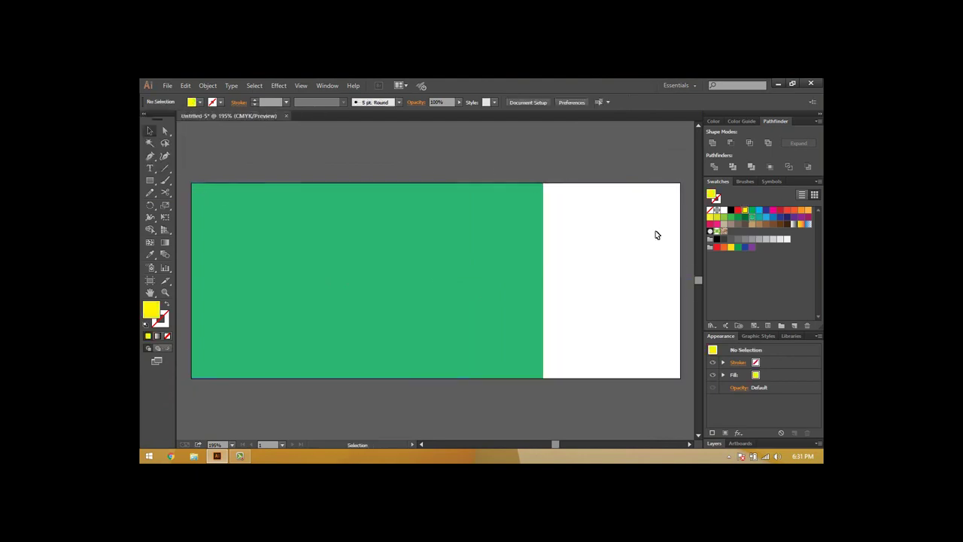
# Narrow the green rectangle to leave white at right, and try Polygon-tool triangles
pyautogui.click(539, 279)
pyautogui.moveTo(543, 280); pyautogui.dragTo(485, 280)
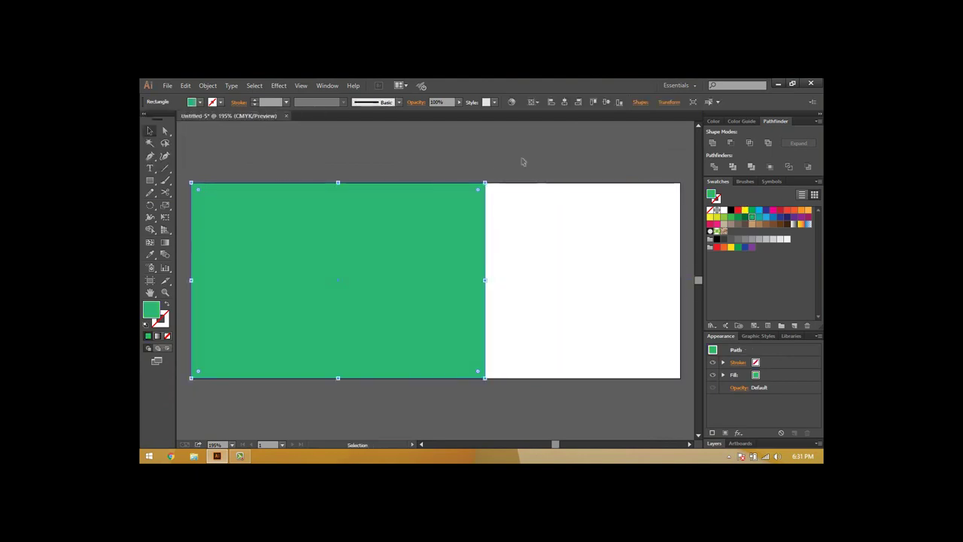
pyautogui.click(508, 218)
pyautogui.moveTo(149, 181); pyautogui.dragTo(191, 228)
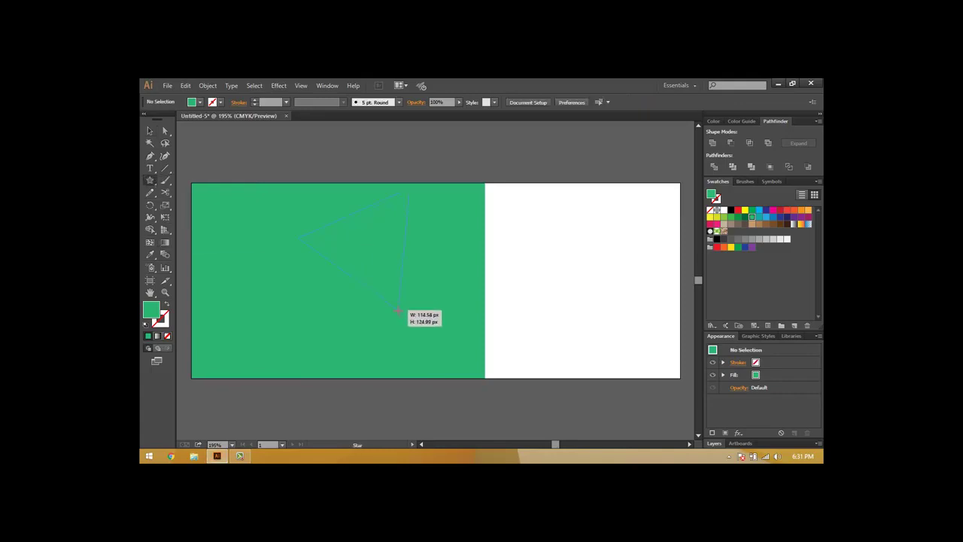
pyautogui.moveTo(398, 311)
pyautogui.mouseDown()
pyautogui.moveTo(468, 304)
pyautogui.moveTo(387, 351)
pyautogui.moveTo(309, 352)
pyautogui.mouseUp()
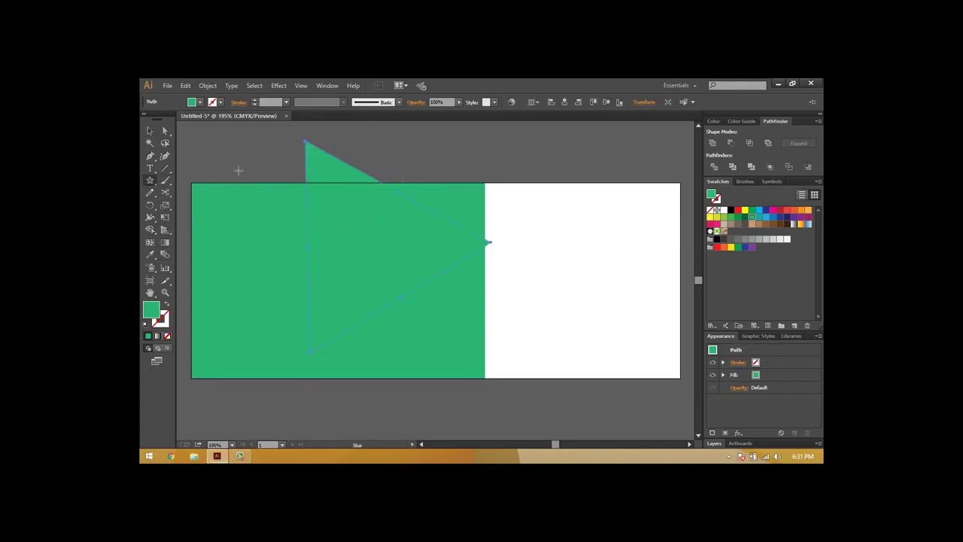
pyautogui.moveTo(546, 281)
pyautogui.mouseDown()
pyautogui.moveTo(608, 297)
pyautogui.moveTo(622, 392)
pyautogui.mouseUp()
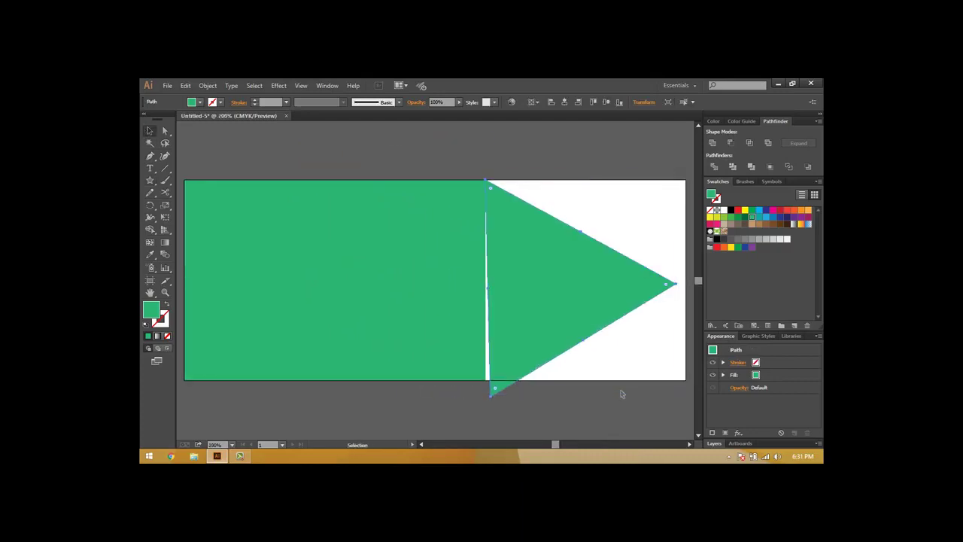
# Pen-draw a triangle on the rectangle's right edge, tip at mid-height, and select both shapes
pyautogui.click(150, 156)
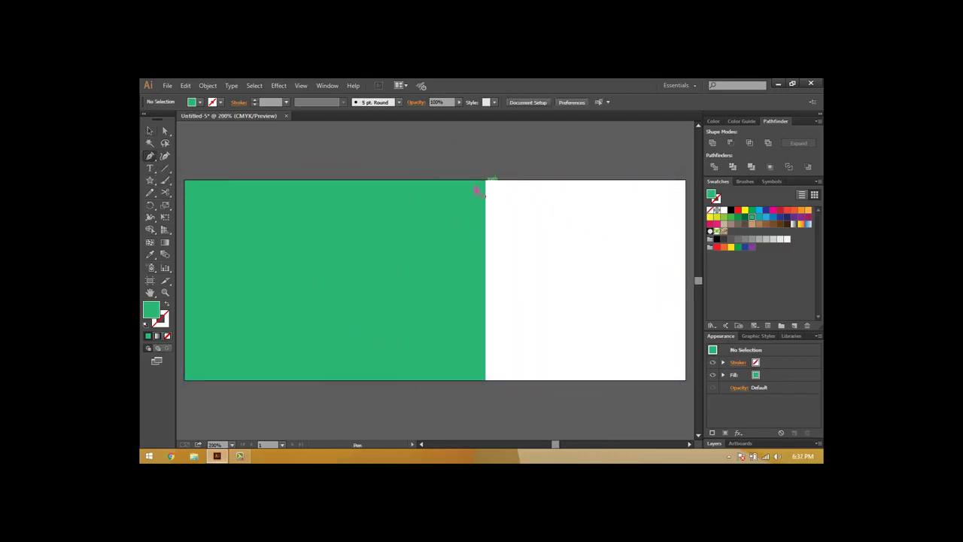
pyautogui.click(486, 180)
pyautogui.click(485, 381)
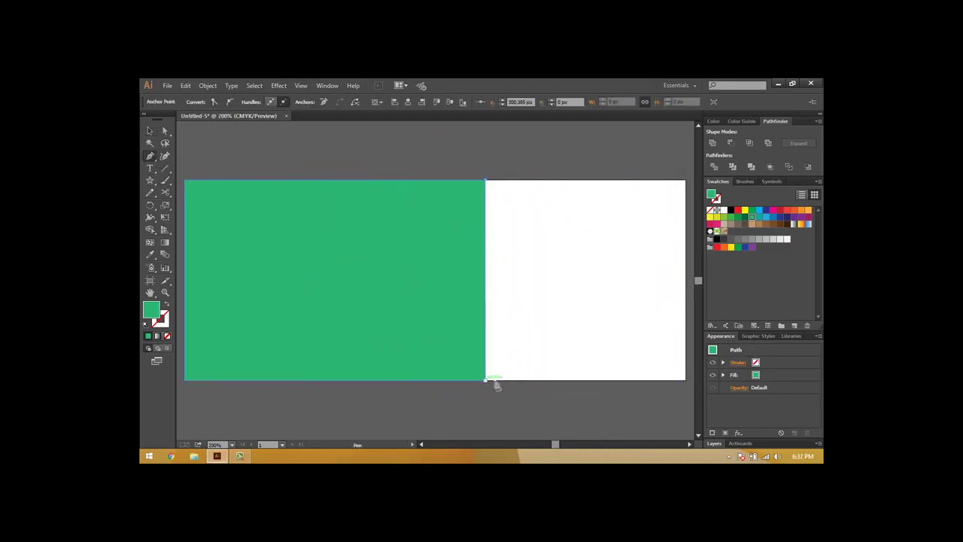
pyautogui.click(586, 280)
pyautogui.click(485, 180)
pyautogui.hotkey('ctrl', 'a')
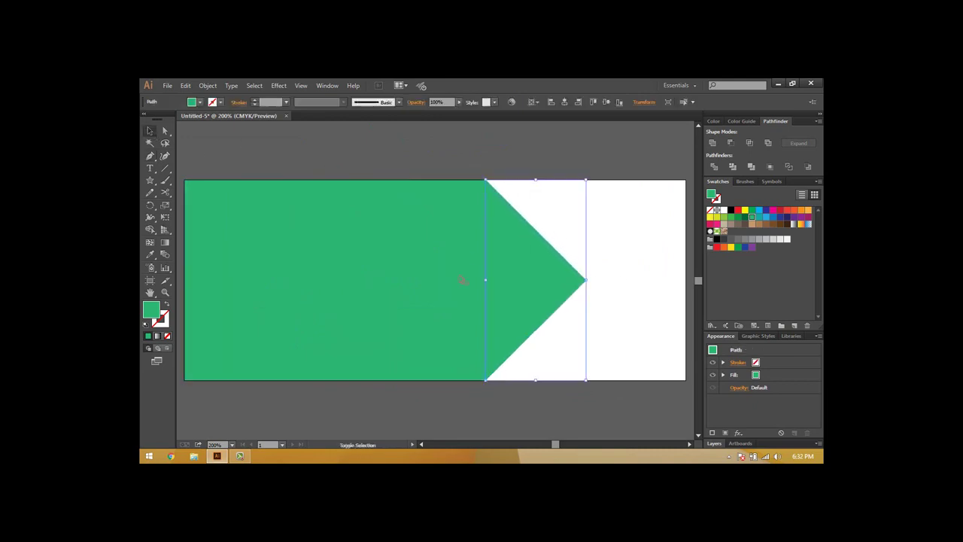
pyautogui.hotkey('shift', 'm')
# Finish the merged arrow and set its opacity to 50%
pyautogui.press('v')
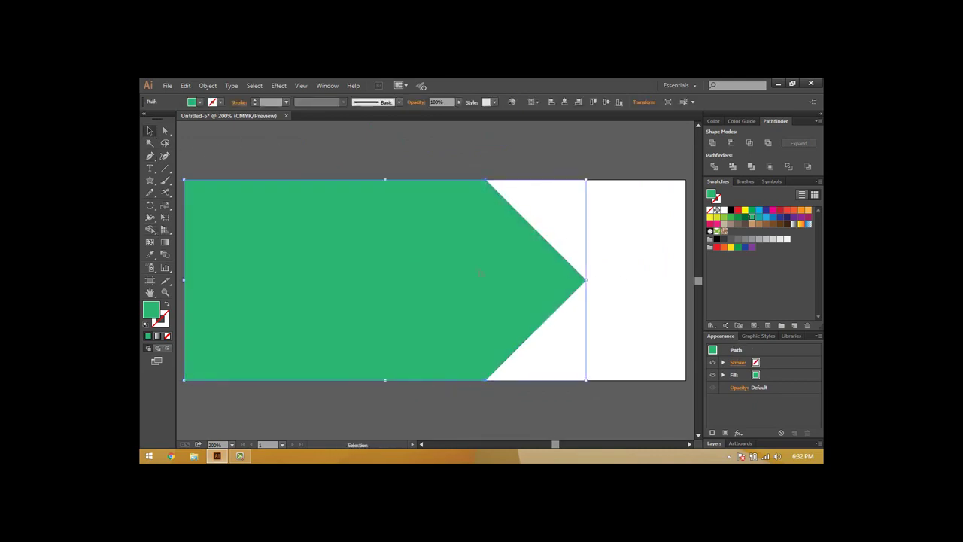
pyautogui.click(436, 101)
pyautogui.write('50')
pyautogui.press('Return')
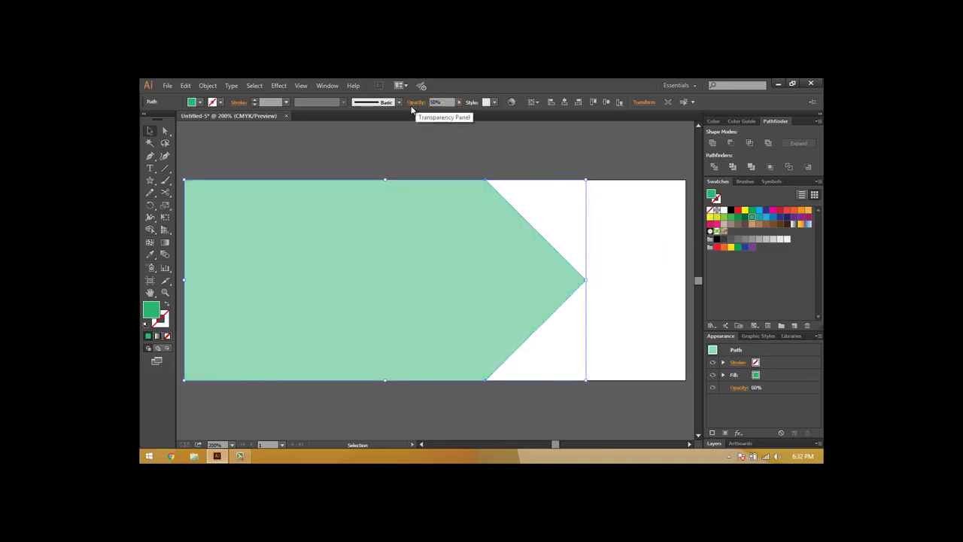
# Paste a copy of the arrow in front, shift it left, and set 70% opacity
pyautogui.hotkey('ctrl', 'c')
pyautogui.hotkey('ctrl', 'f')
pyautogui.hotkey('shift', 'Left')
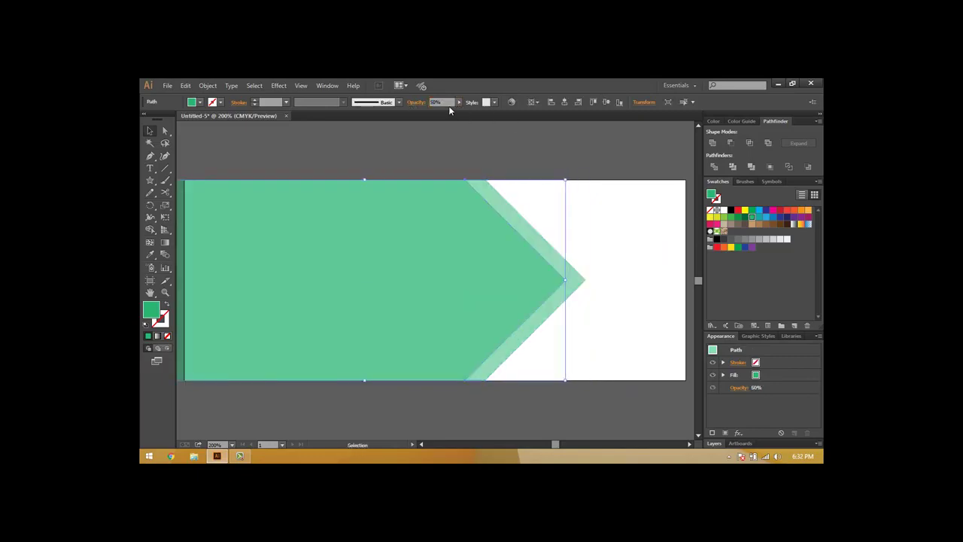
pyautogui.write('70')
pyautogui.press('Return')
pyautogui.moveTo(448, 277); pyautogui.dragTo(428, 278)
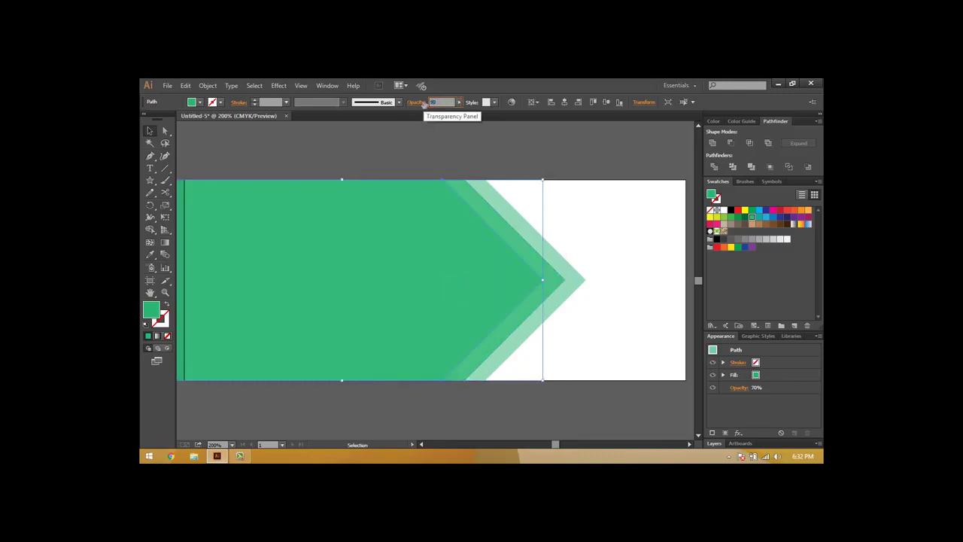
# Set the arrow with the rightmost tip to 60% opacity
pyautogui.click(579, 280)
pyautogui.write('60')
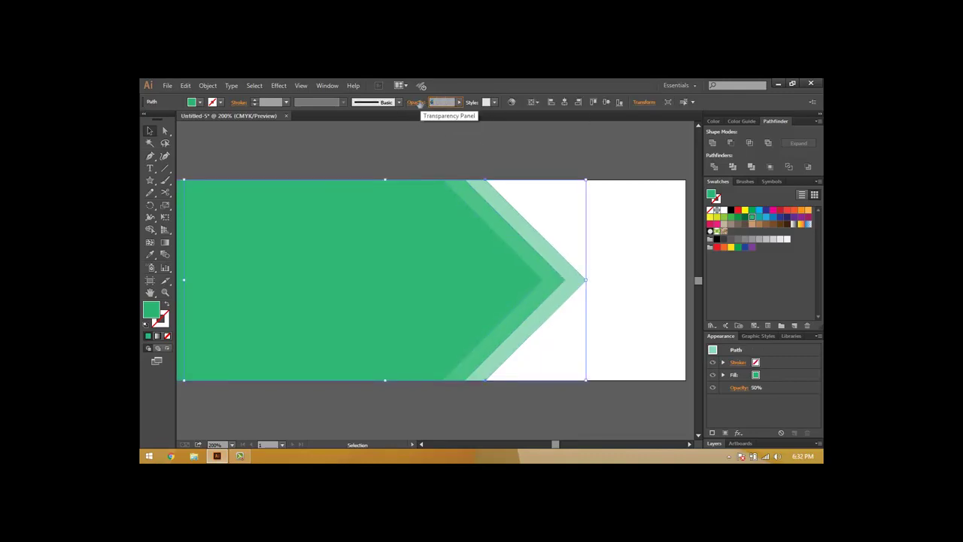
pyautogui.press('Return')
pyautogui.click(542, 157)
pyautogui.click(568, 222)
pyautogui.click(600, 318)
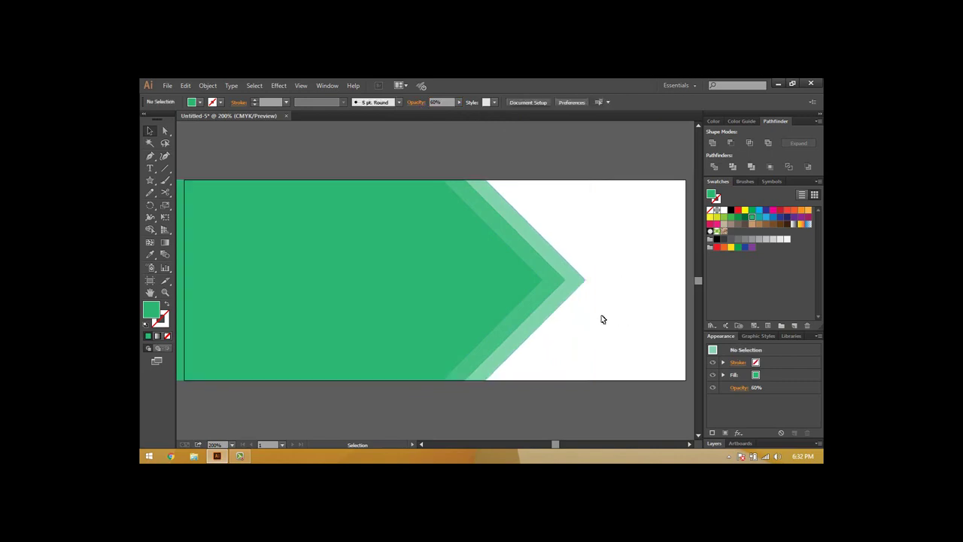
# Move the green arrow about 34 px left
pyautogui.hotkey('ctrl', '-')
pyautogui.moveTo(489, 294)
pyautogui.mouseDown()
pyautogui.moveTo(463, 294)
pyautogui.moveTo(484, 264)
pyautogui.mouseUp()
pyautogui.click(451, 172)
pyautogui.hotkey('ctrl', '+')
pyautogui.click(484, 263)
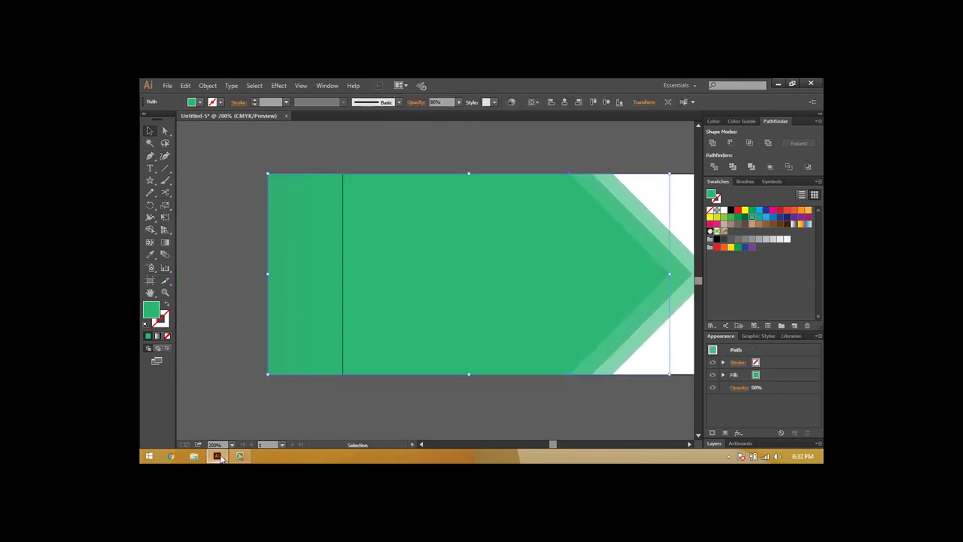
# Compare the chevrons against the reference banner image in Photo Viewer
pyautogui.click(776, 83)
pyautogui.doubleClick(210, 339)
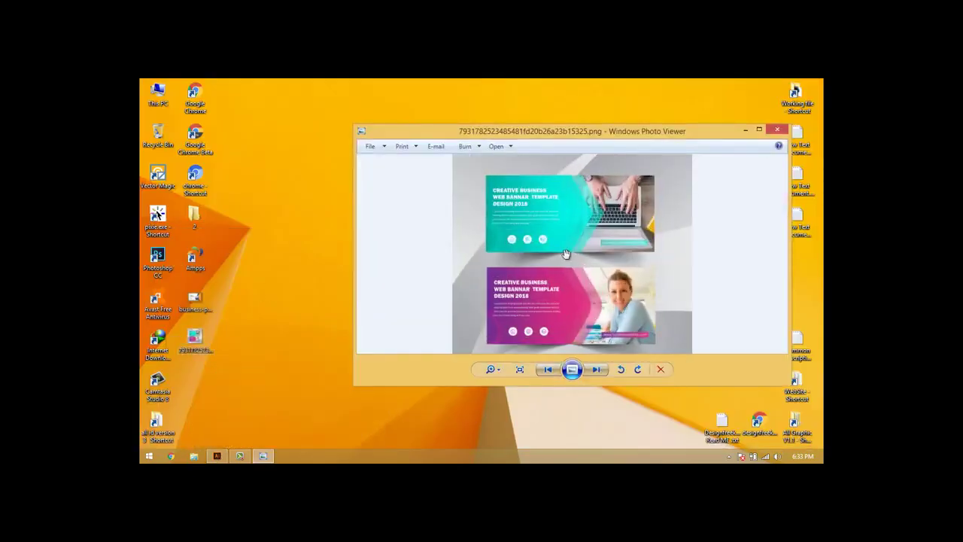
pyautogui.scroll(2, 613, 253)
pyautogui.click(746, 131)
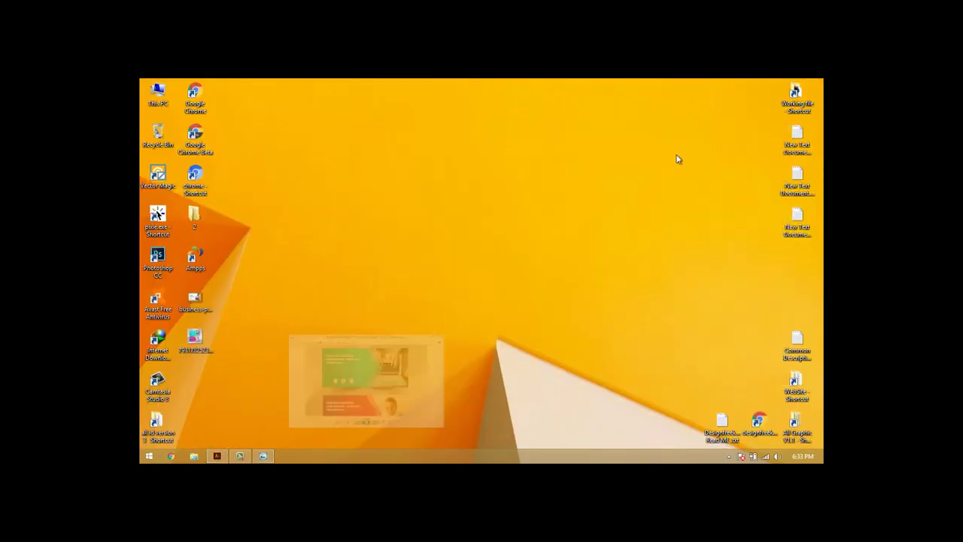
pyautogui.click(217, 456)
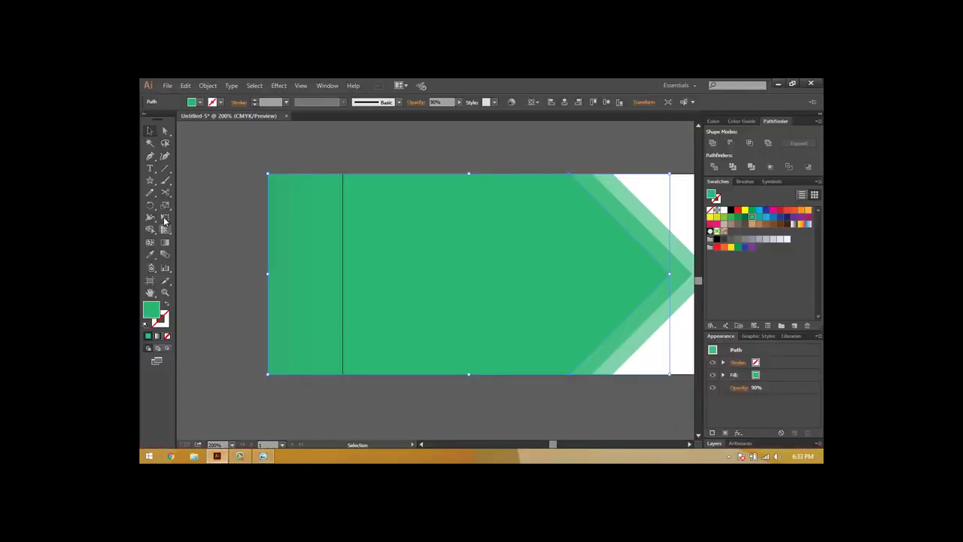
# Draw a circle on the banner's left part with a 26 pt blue outline
pyautogui.moveTo(154, 182); pyautogui.dragTo(202, 204)
pyautogui.moveTo(341, 300)
pyautogui.mouseDown()
pyautogui.moveTo(409, 390)
pyautogui.moveTo(406, 376)
pyautogui.mouseUp()
pyautogui.click(221, 101)
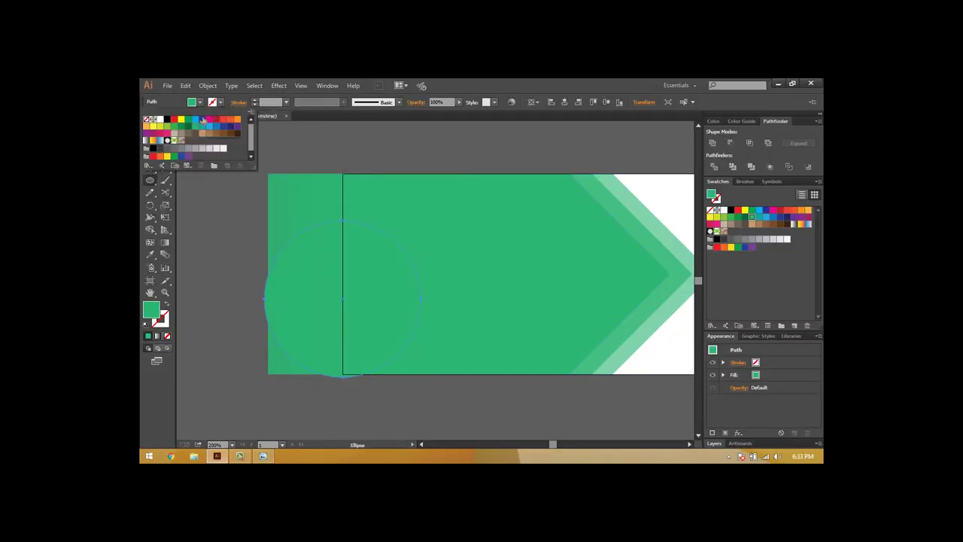
pyautogui.click(213, 129)
pyautogui.click(221, 101)
pyautogui.click(255, 98)
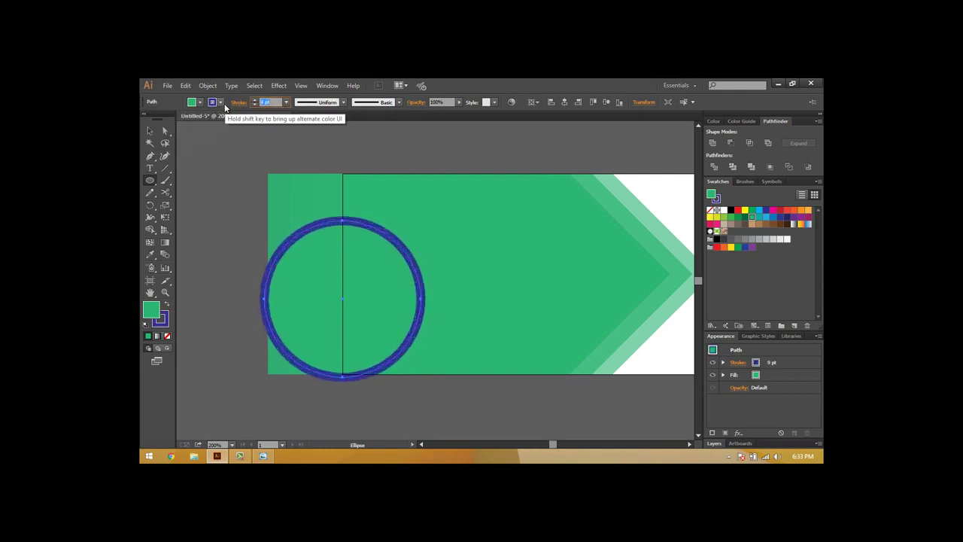
pyautogui.click(150, 131)
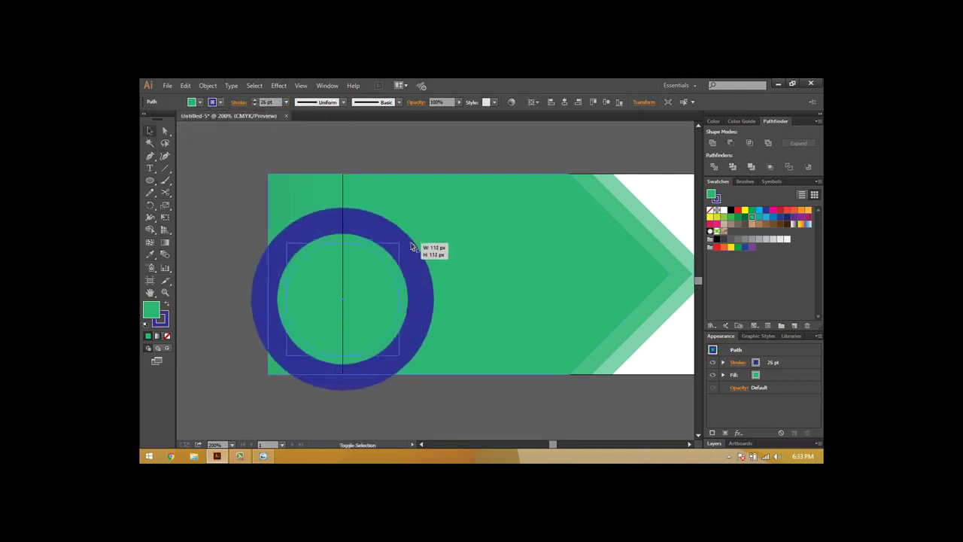
pyautogui.moveTo(421, 221); pyautogui.dragTo(412, 260)
# Adjust the stacking order so the blue ring sits in front of the banner
pyautogui.rightClick(461, 294)
pyautogui.moveTo(490, 277)
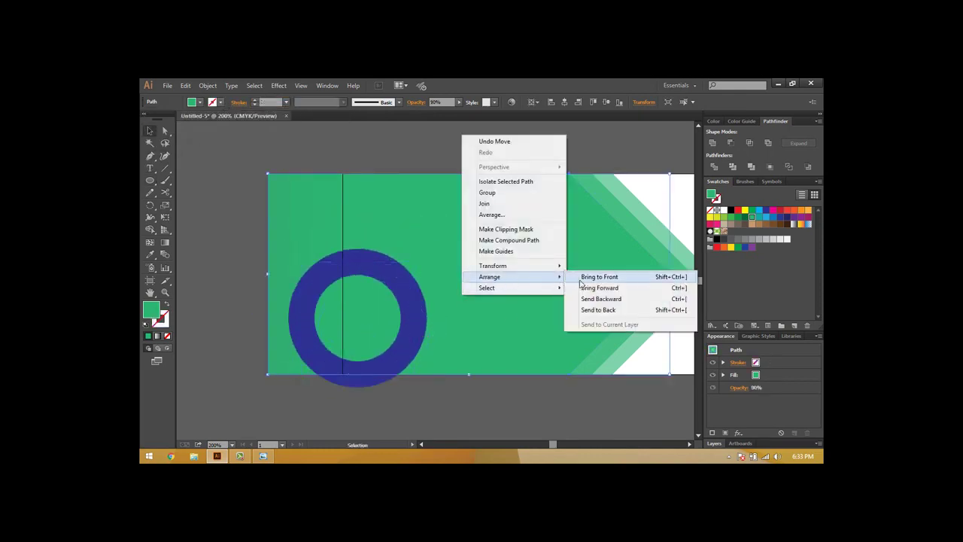
pyautogui.click(594, 276)
pyautogui.click(360, 381)
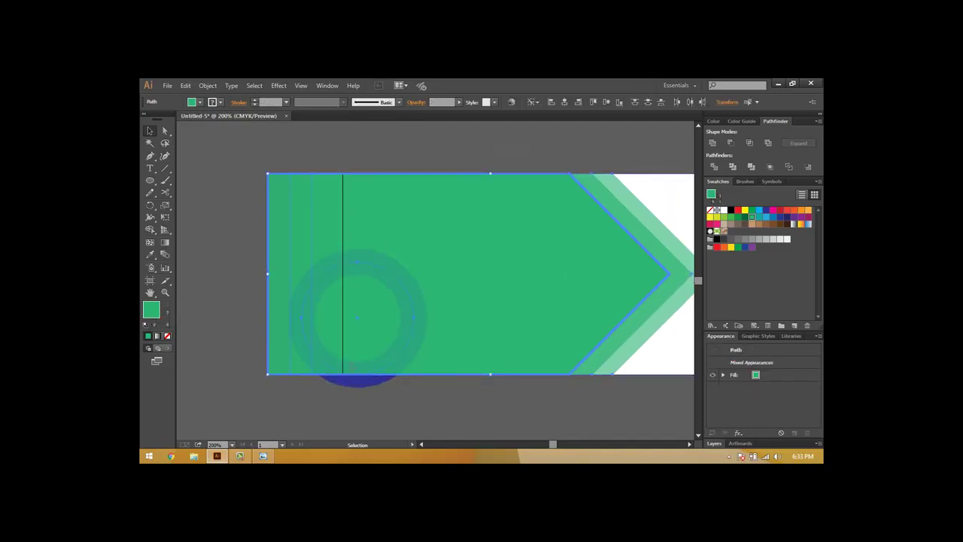
pyautogui.press('Delete')
pyautogui.hotkey('ctrl', 'z')
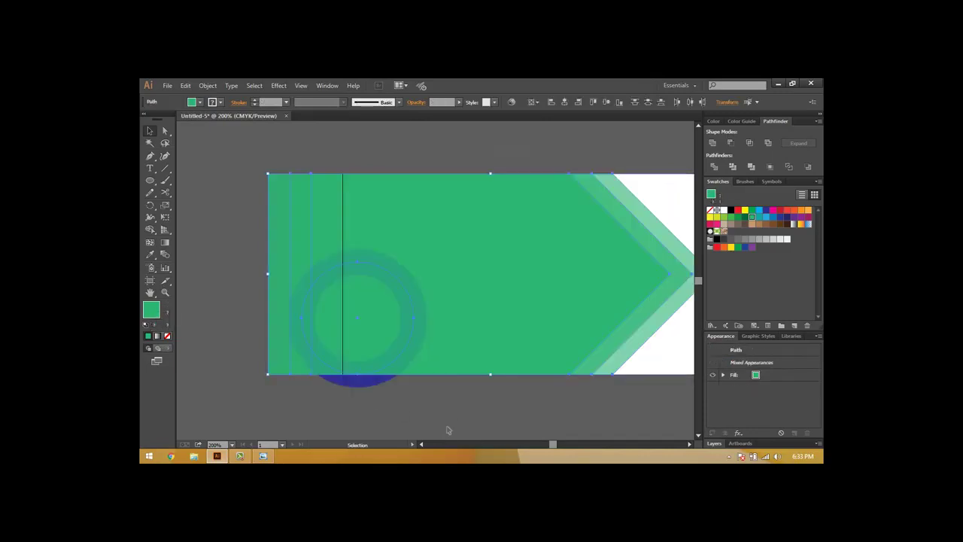
pyautogui.hotkey('ctrl', 'z')
# Position the blue ring so it straddles the banner's left edge
pyautogui.click(423, 320)
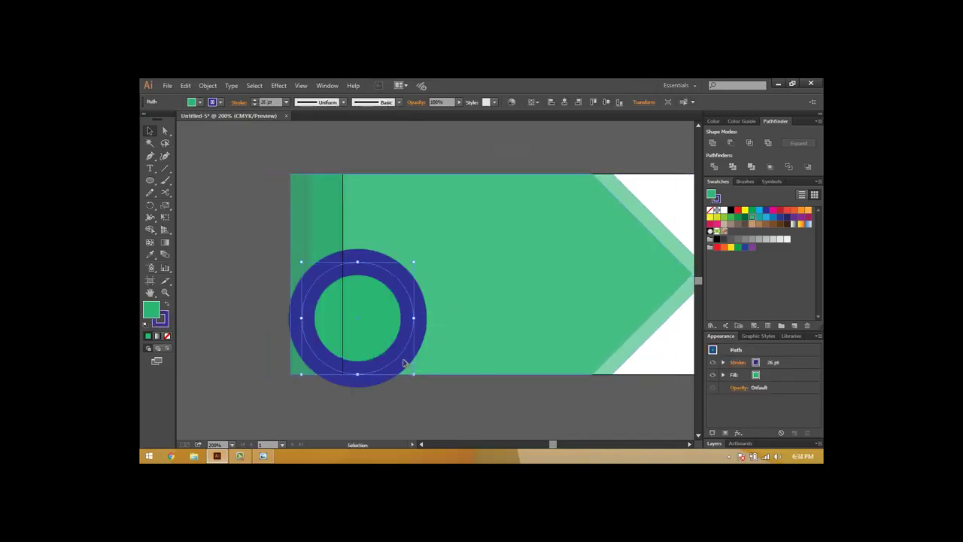
pyautogui.moveTo(413, 323); pyautogui.dragTo(381, 316)
pyautogui.click(263, 457)
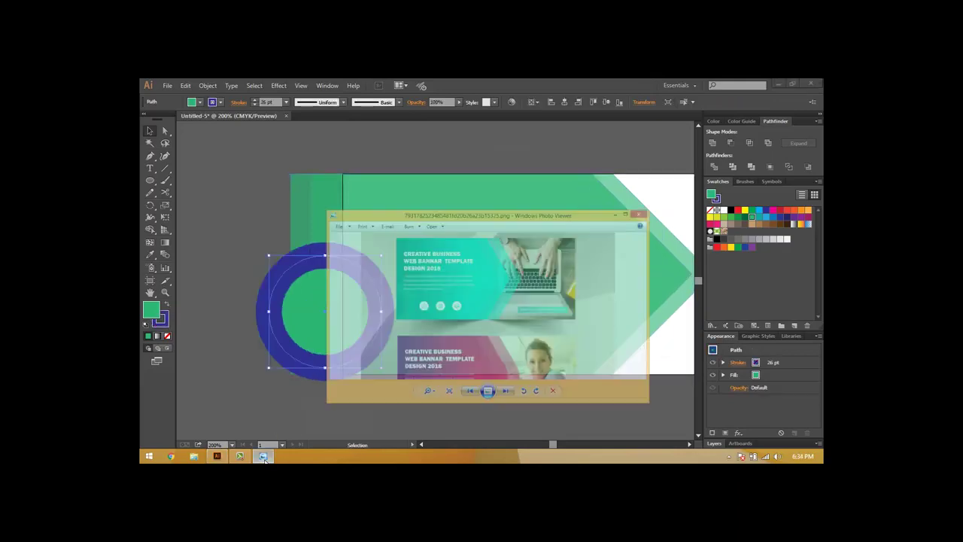
pyautogui.moveTo(300, 361); pyautogui.dragTo(316, 359)
pyautogui.click(316, 359)
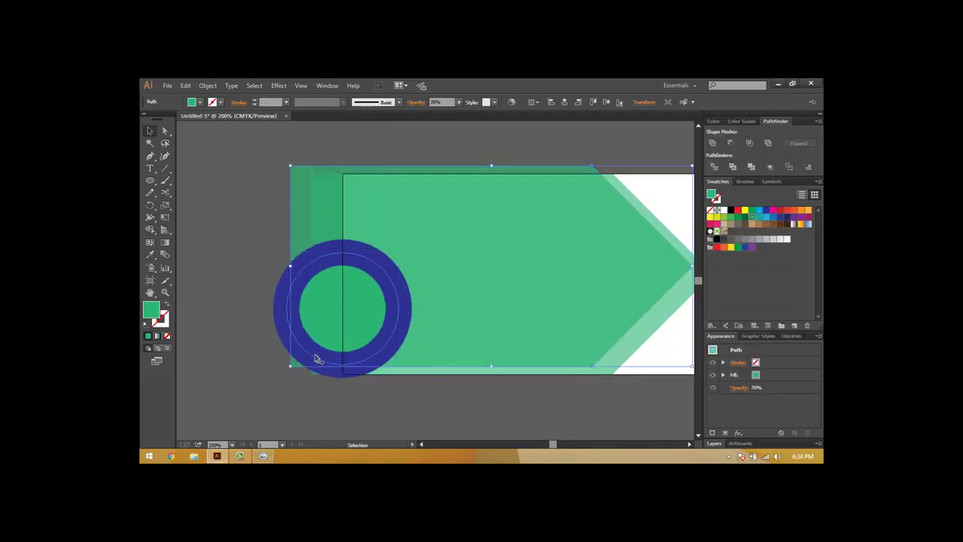
pyautogui.click(316, 359)
# Expand the ring's outline into a filled shape group
pyautogui.click(208, 85)
pyautogui.click(246, 192)
pyautogui.press('Return')
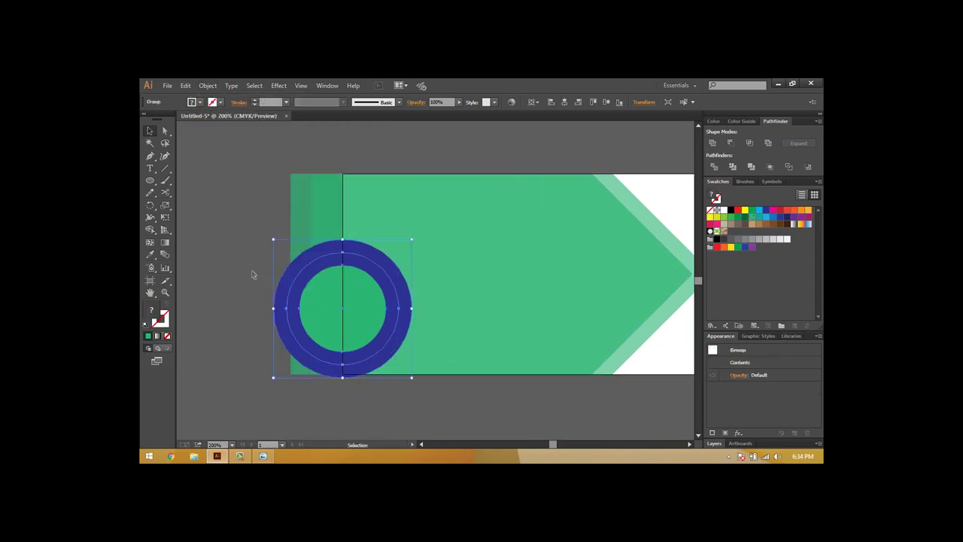
pyautogui.click(253, 275)
pyautogui.click(431, 297)
pyautogui.hotkey('ctrl', 'z')
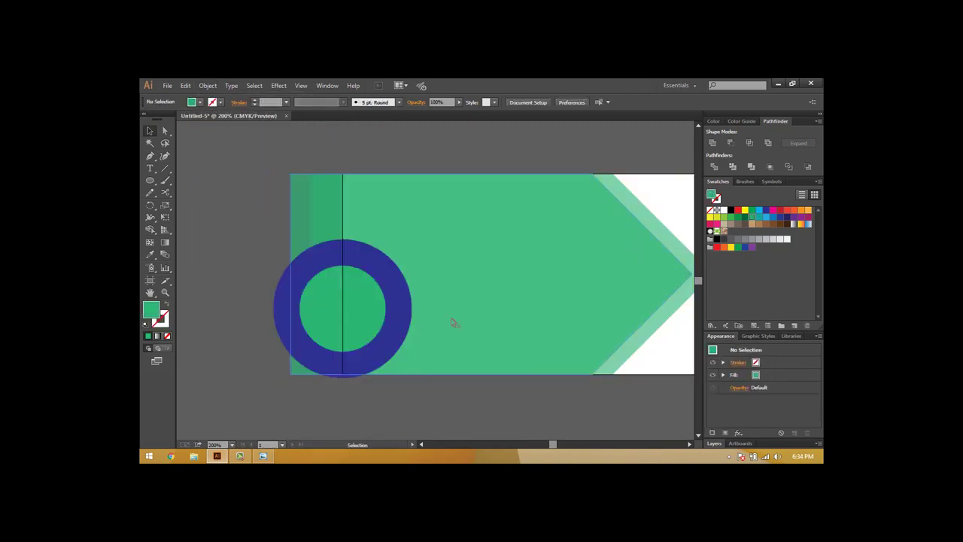
pyautogui.click(400, 301)
# Nudge the ring up and draw a tall rectangle over the banner's left overhang
pyautogui.moveTo(397, 304); pyautogui.dragTo(397, 301)
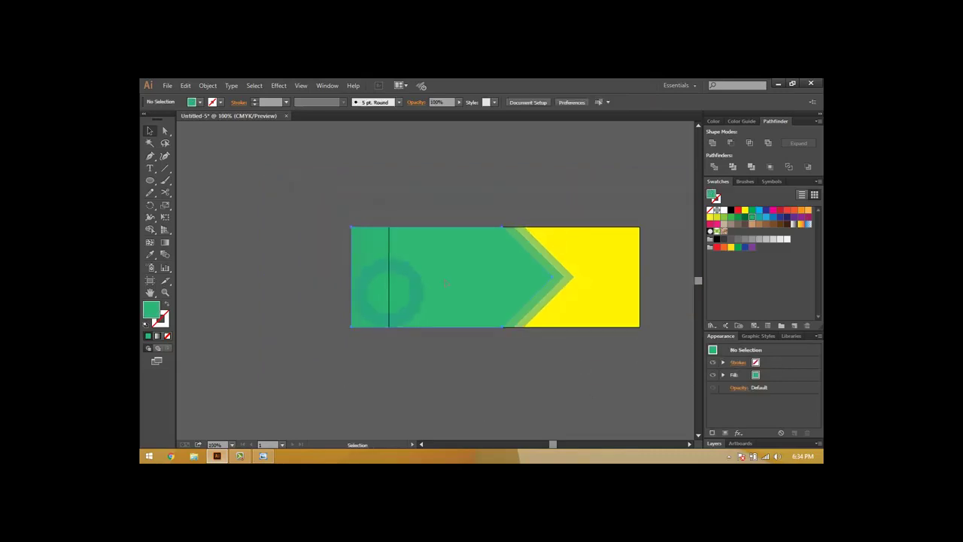
pyautogui.click(150, 180)
pyautogui.click(194, 178)
pyautogui.moveTo(271, 172); pyautogui.dragTo(389, 345)
pyautogui.press('v')
pyautogui.click(226, 156)
# Delete the region outside the banner's left edge with the Shape Builder tool
pyautogui.hotkey('ctrl', 'a')
pyautogui.hotkey('shift', 'm')
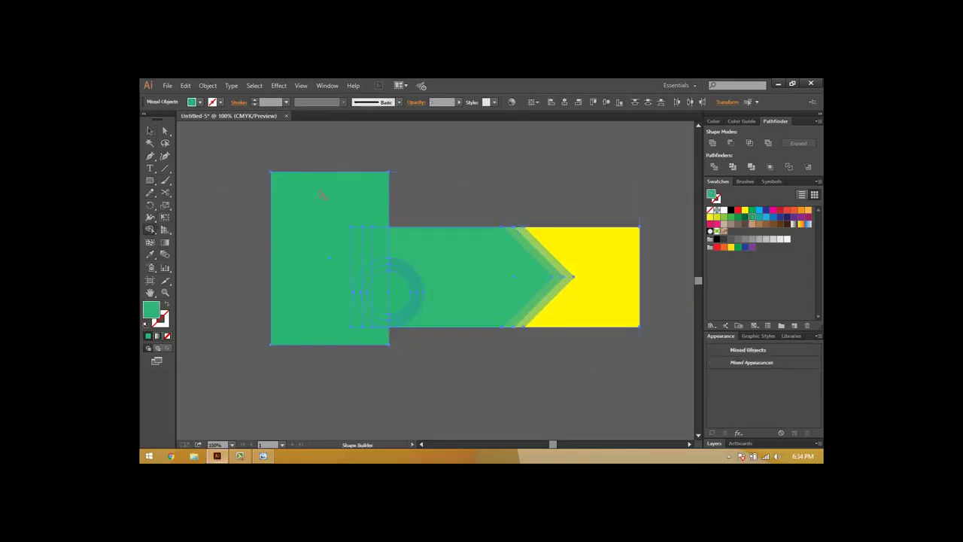
pyautogui.keyDown('alt'); pyautogui.click(362, 309); pyautogui.keyUp('alt')
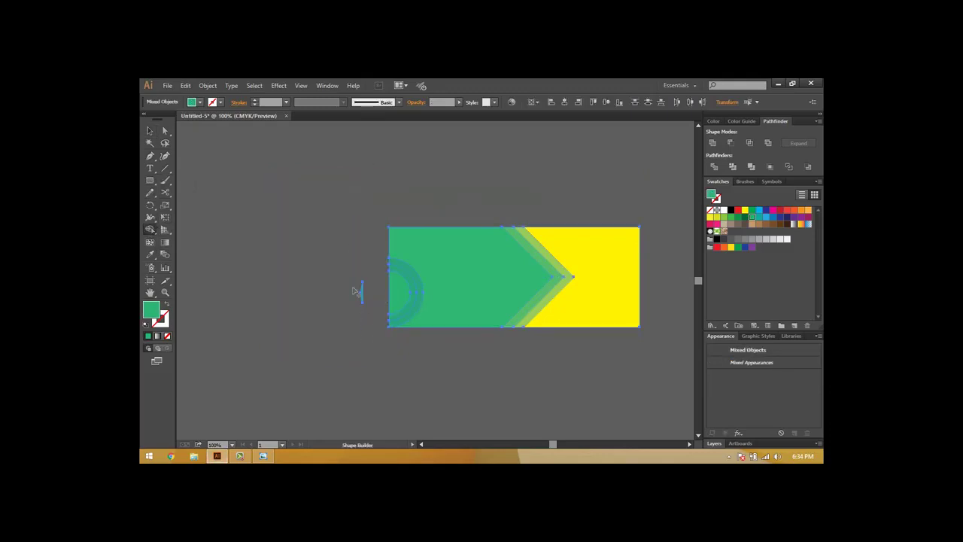
pyautogui.press('v')
# Select and inspect the banner's yellow and green shapes
pyautogui.click(539, 254)
pyautogui.click(610, 256)
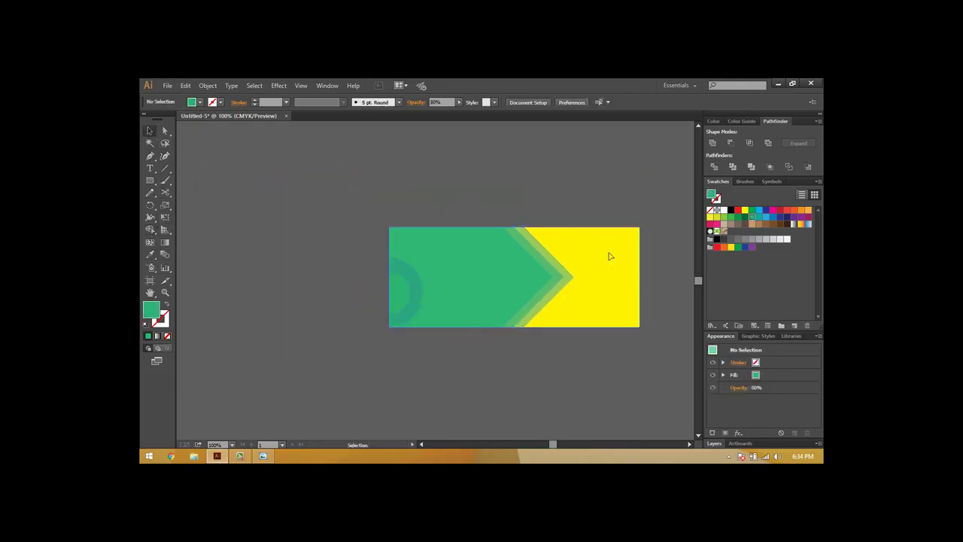
pyautogui.hotkey('ctrl', 'a')
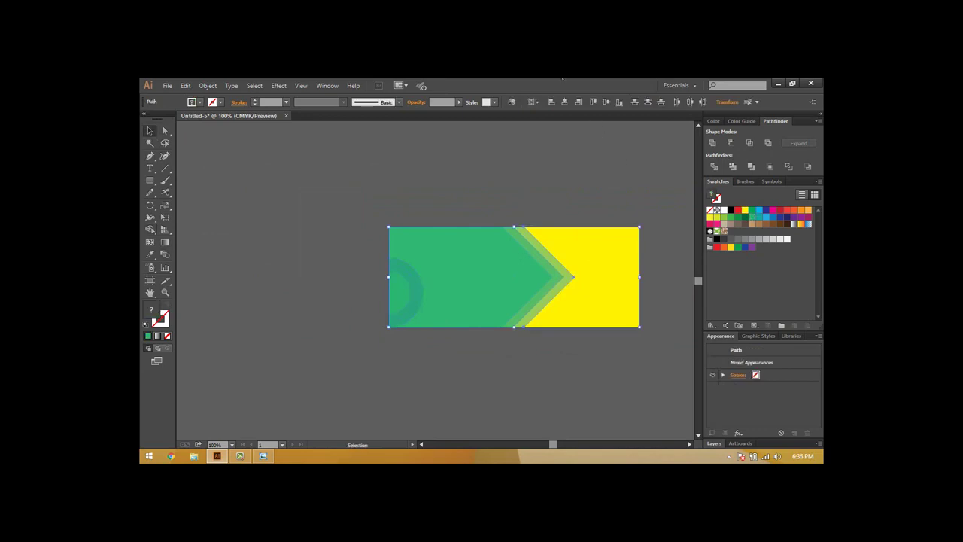
pyautogui.click(327, 86)
pyautogui.click(602, 200)
pyautogui.keyDown('shift'); pyautogui.click(605, 268); pyautogui.keyUp('shift')
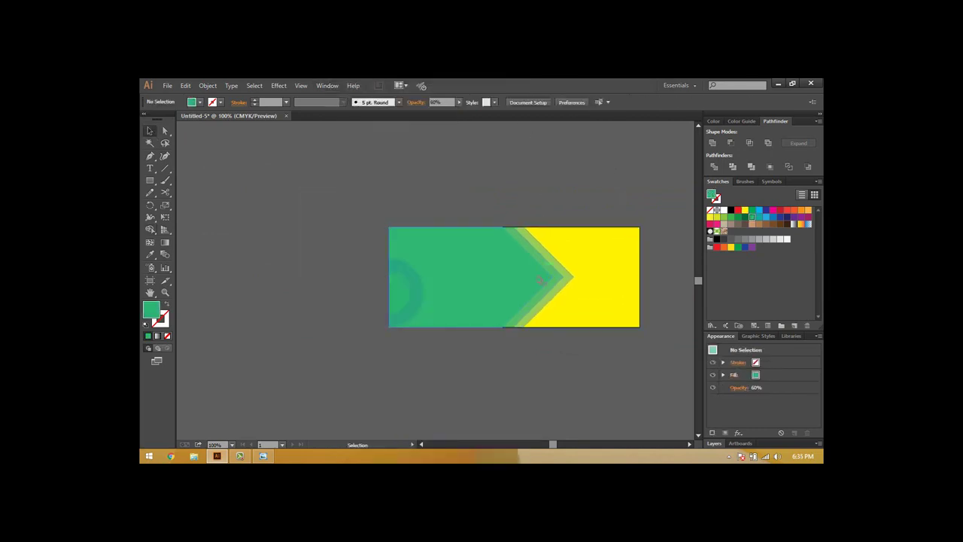
pyautogui.rightClick(585, 287)
pyautogui.click(610, 270)
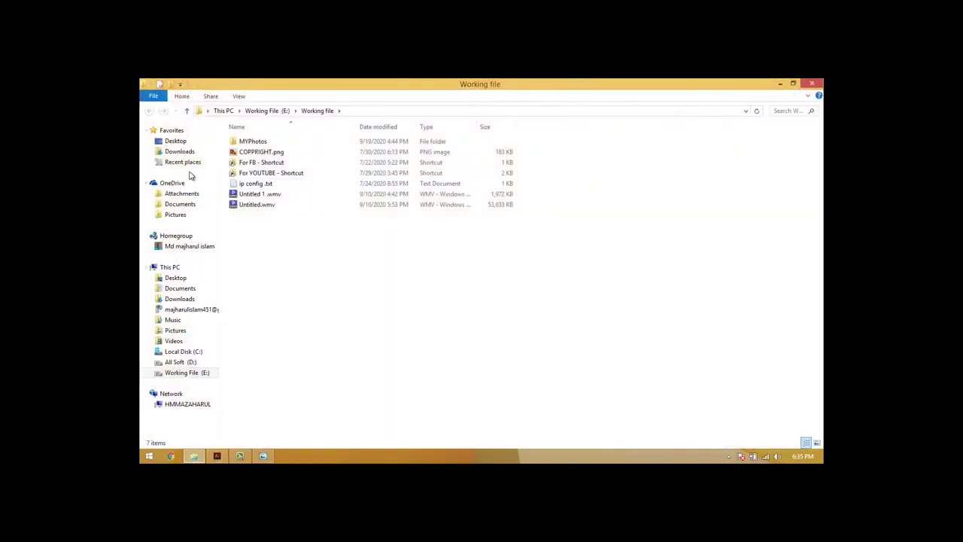
# Browse to the For FB > Images > photos > CHINA photo folder
pyautogui.doubleClick(261, 162)
pyautogui.doubleClick(258, 145)
pyautogui.doubleClick(256, 143)
pyautogui.doubleClick(249, 151)
pyautogui.doubleClick(258, 150)
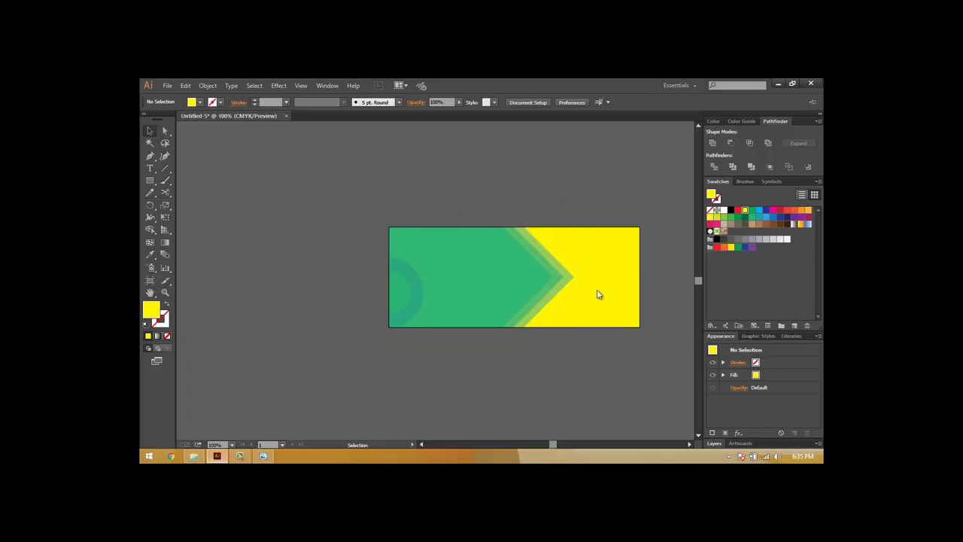
# Place the photo on the artboard and arrange it beneath the yellow shape
pyautogui.moveTo(214, 459)
pyautogui.mouseDown()
pyautogui.moveTo(598, 295)
pyautogui.moveTo(663, 338)
pyautogui.moveTo(661, 331)
pyautogui.mouseUp()
pyautogui.press('Delete')
pyautogui.click(602, 271)
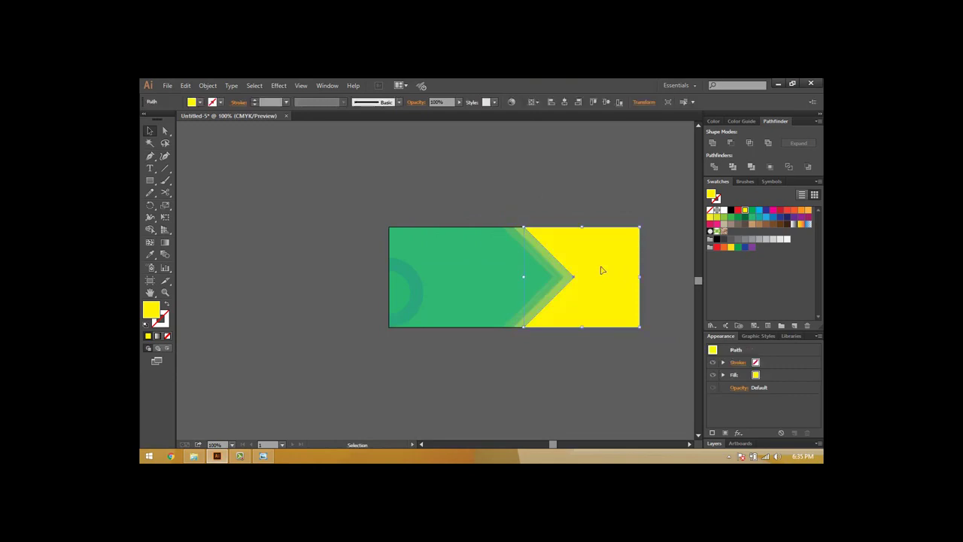
pyautogui.rightClick(602, 271)
pyautogui.click(524, 394)
pyautogui.click(593, 360)
# Clip the photo inside the yellow shape with a clipping mask
pyautogui.moveTo(593, 361); pyautogui.dragTo(624, 232)
pyautogui.rightClick(628, 254)
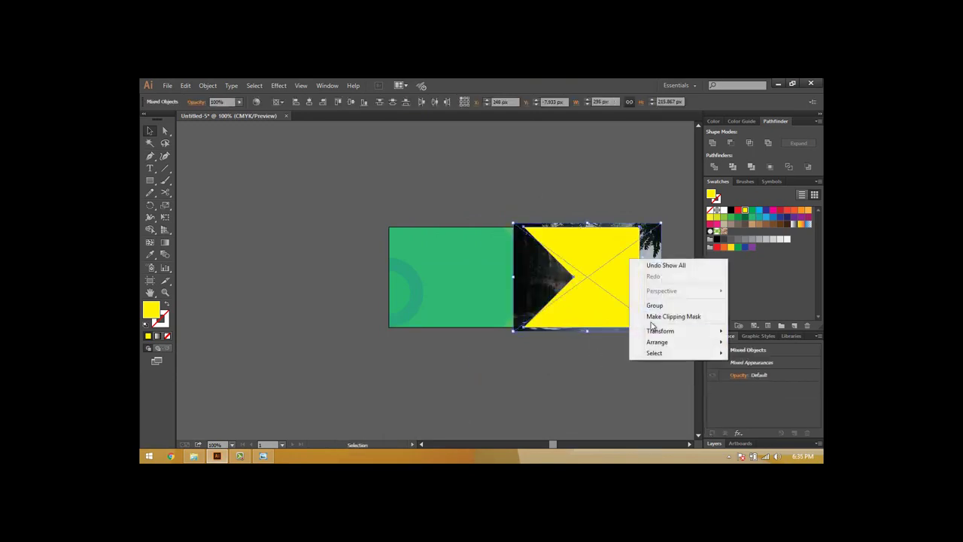
pyautogui.click(656, 316)
pyautogui.click(549, 389)
pyautogui.click(480, 299)
pyautogui.click(473, 392)
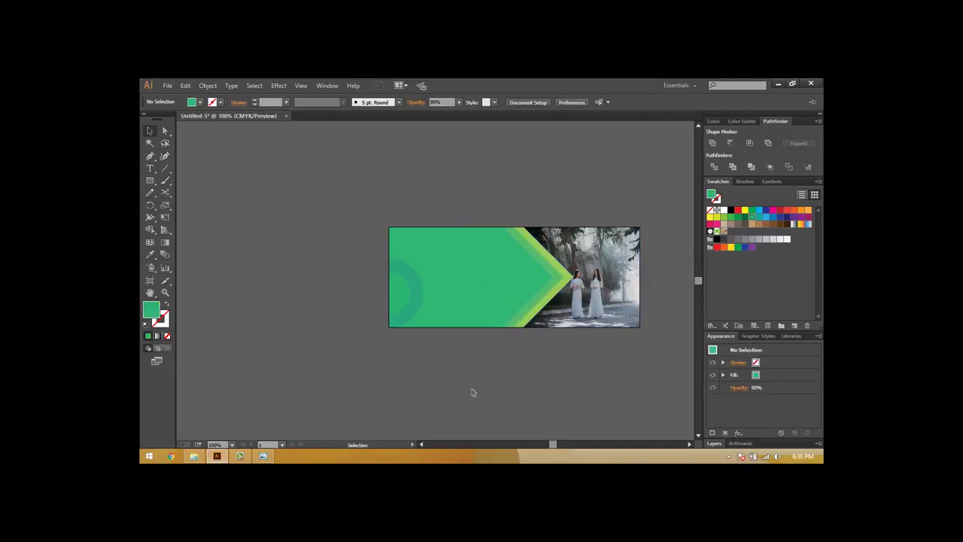
# Write the headline 'Creative Business Web banner', enlarge it into the banner's top left and make it white
pyautogui.click(239, 456)
pyautogui.click(216, 455)
pyautogui.press('t')
pyautogui.click(240, 455)
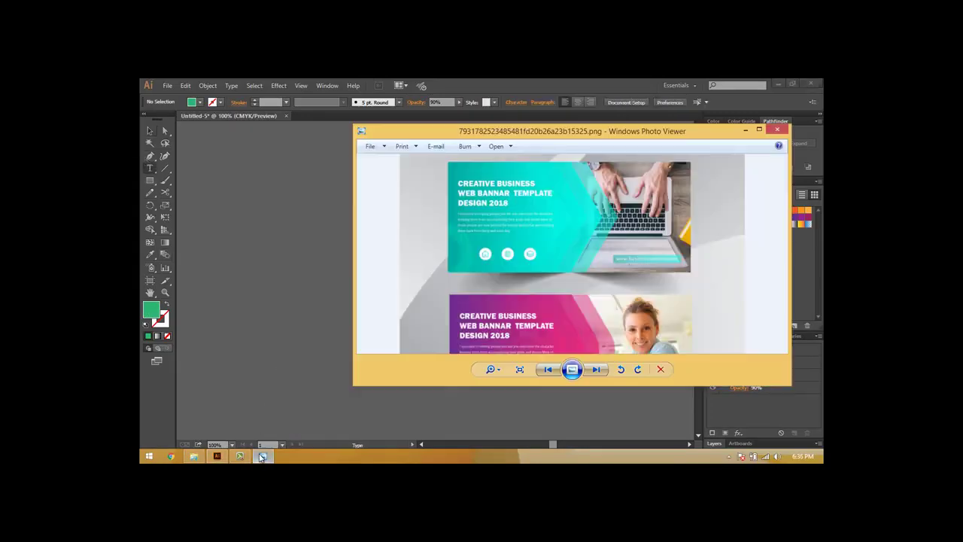
pyautogui.click(217, 455)
pyautogui.click(244, 258)
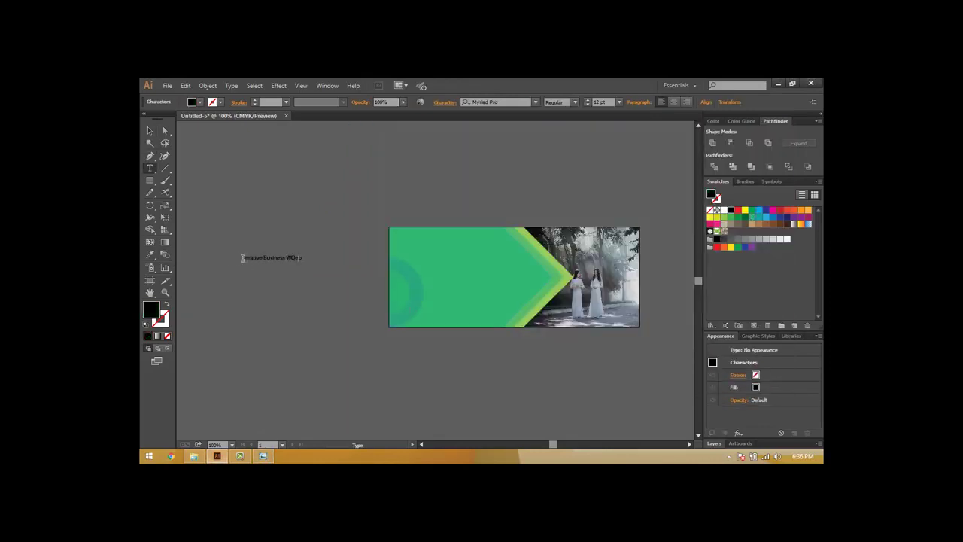
pyautogui.press('Escape')
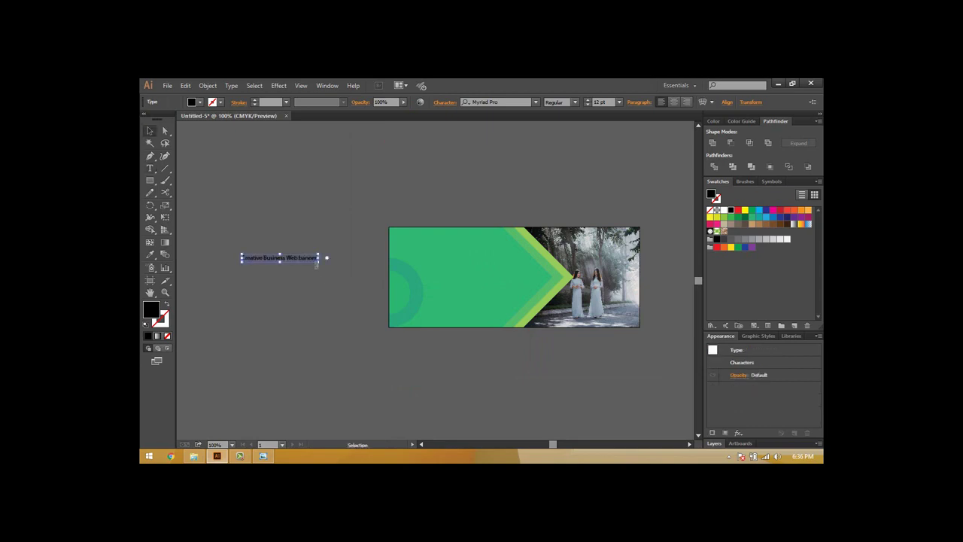
pyautogui.moveTo(320, 261); pyautogui.dragTo(507, 252)
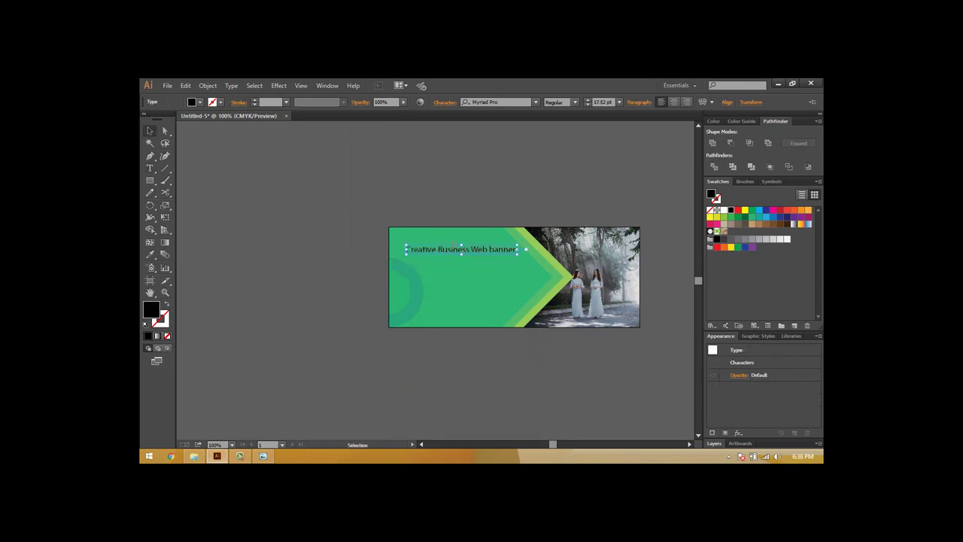
pyautogui.click(199, 101)
pyautogui.click(160, 119)
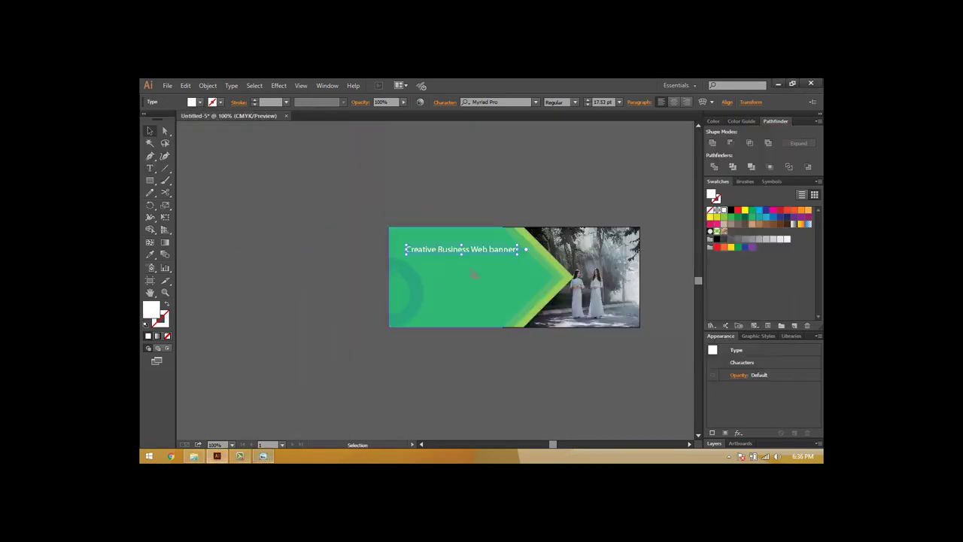
# Duplicate the headline just below and retype the copy as 'Web banner Template 2020'
pyautogui.moveTo(464, 269); pyautogui.dragTo(465, 269)
pyautogui.click(264, 456)
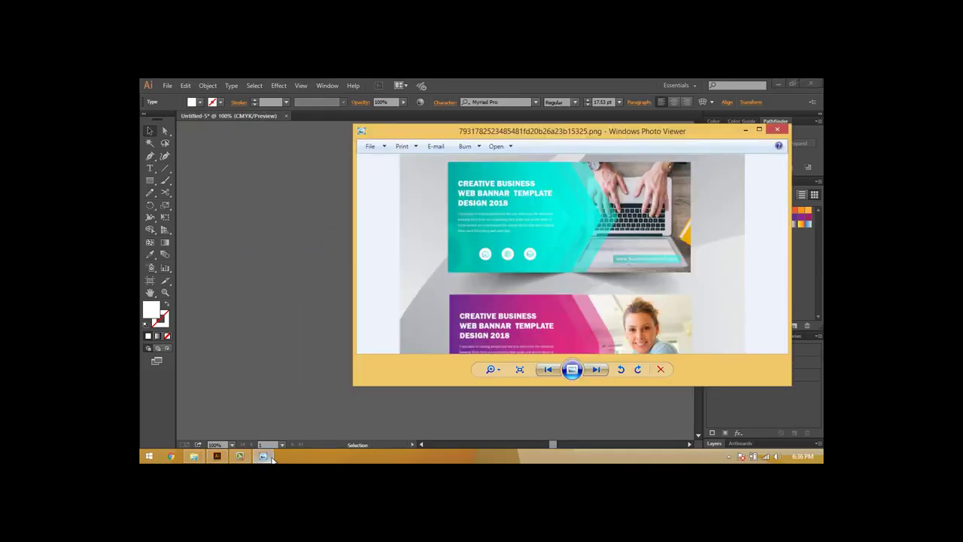
pyautogui.click(263, 456)
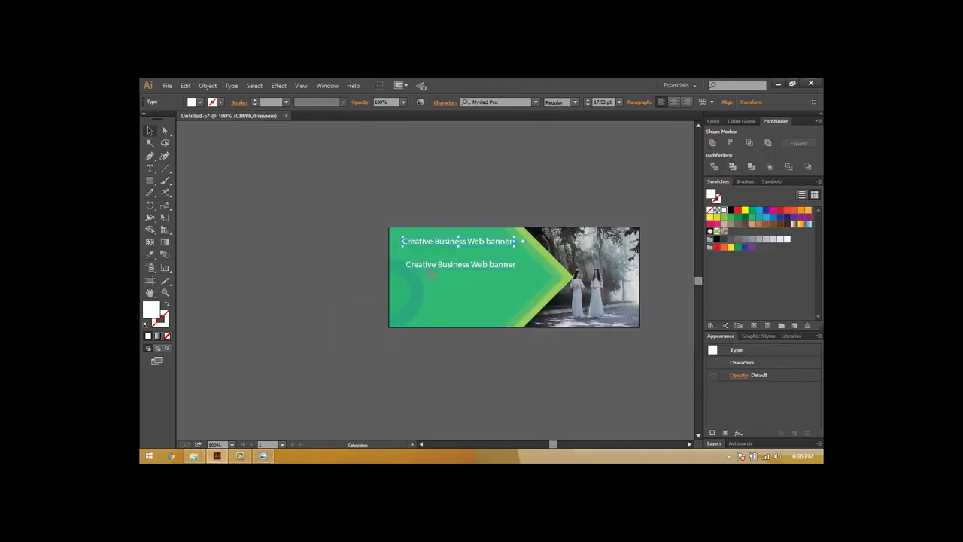
pyautogui.click(264, 456)
pyautogui.click(263, 456)
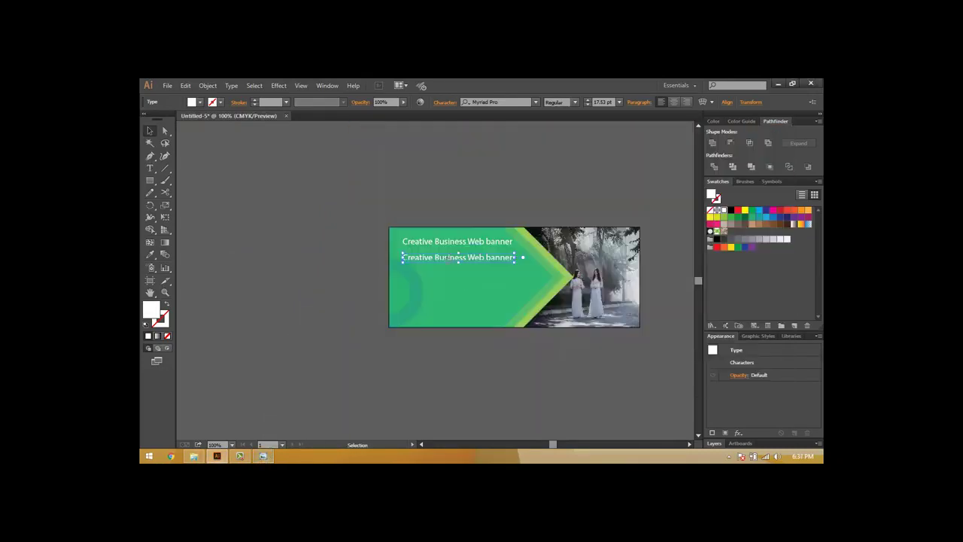
pyautogui.tripleClick(447, 257)
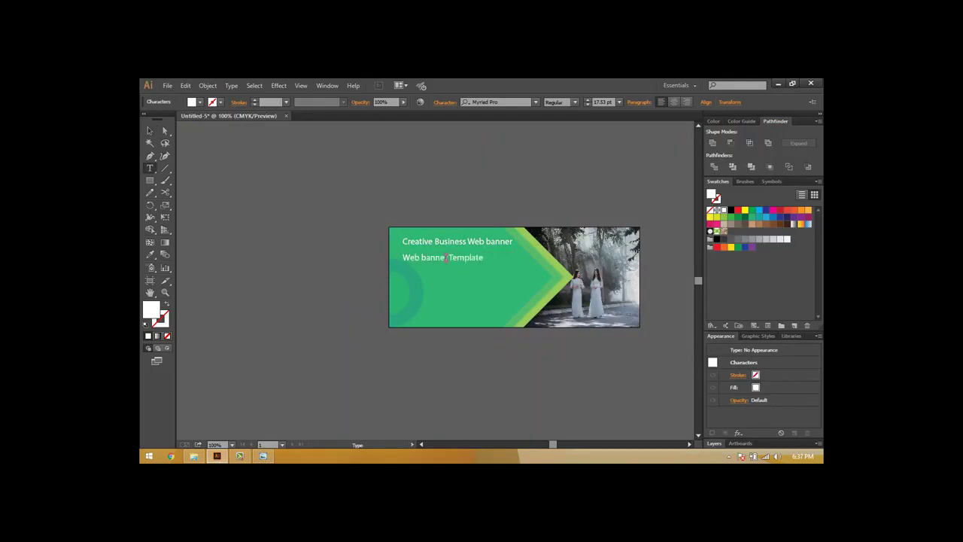
pyautogui.click(150, 130)
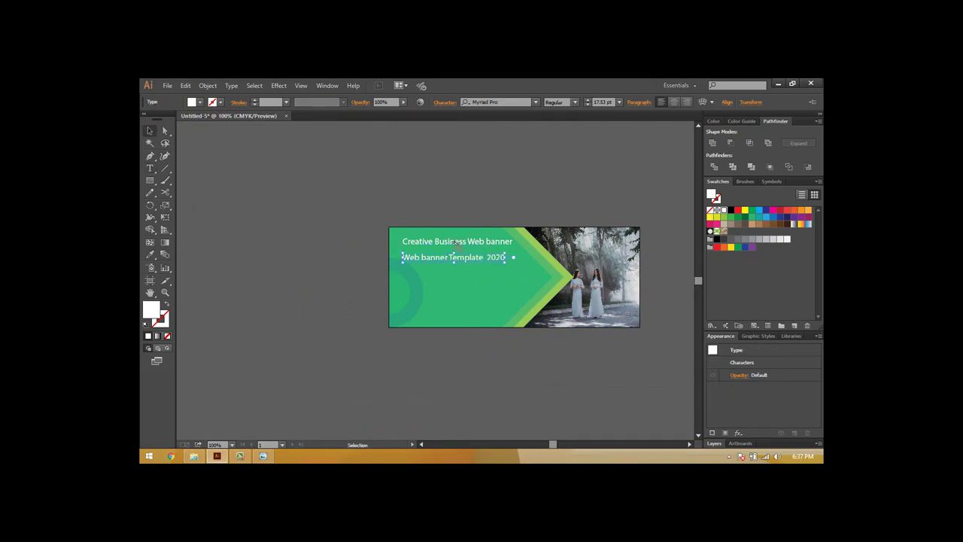
# Draw a text area below the headlines for the body copy
pyautogui.click(263, 456)
pyautogui.click(270, 457)
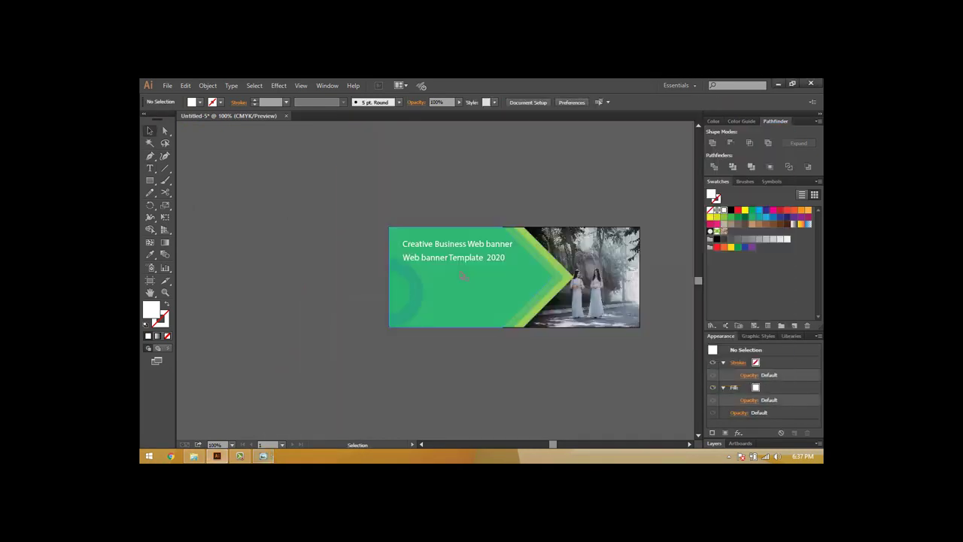
pyautogui.click(151, 171)
pyautogui.moveTo(411, 272)
pyautogui.mouseDown()
pyautogui.moveTo(510, 311)
pyautogui.moveTo(512, 321)
pyautogui.mouseUp()
# Search 'lorem ipsum' in Chrome, open lipsum.com and select a passage of its Lorem Ipsum paragraph
pyautogui.click(172, 456)
pyautogui.click(351, 99)
pyautogui.write('lore')
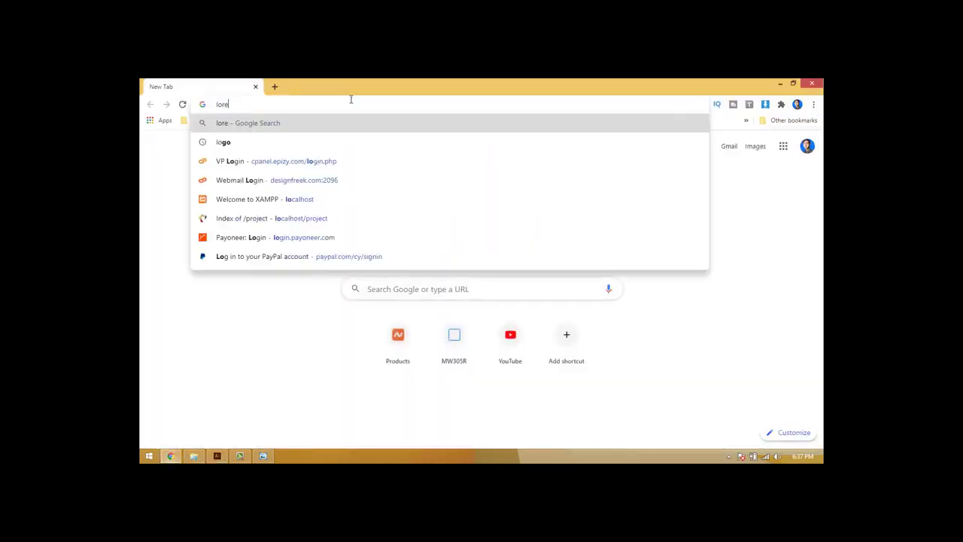
pyautogui.write('m ipsome')
pyautogui.press('Return')
pyautogui.click(314, 257)
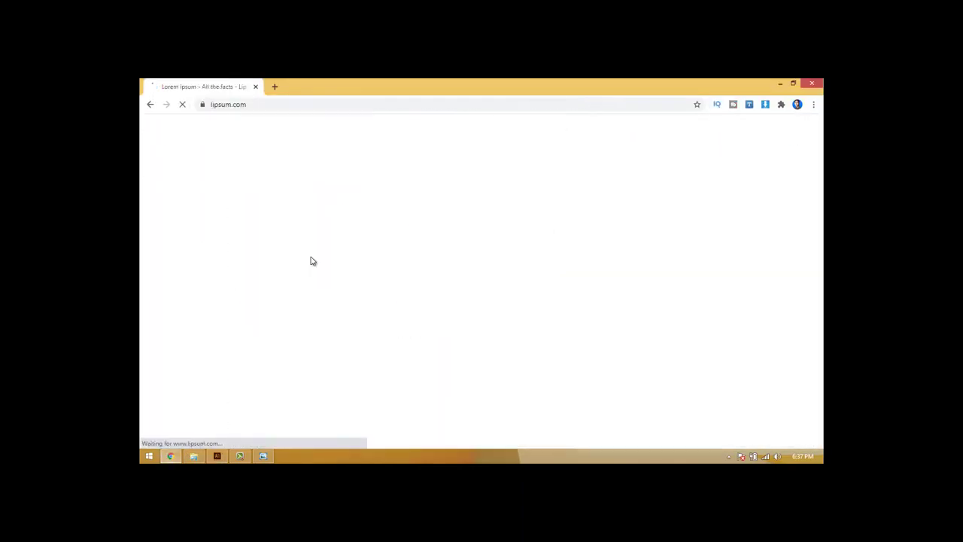
pyautogui.scroll(-1, 314, 236)
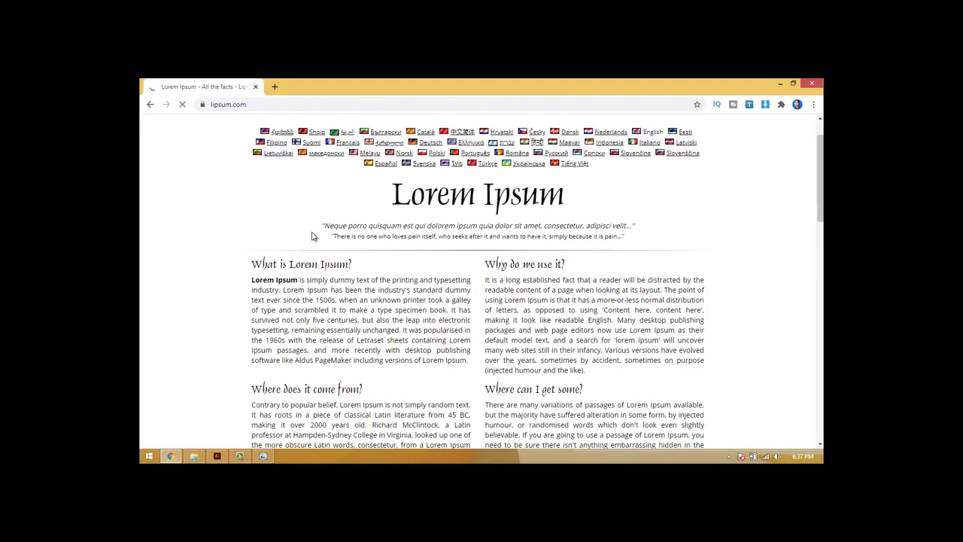
pyautogui.moveTo(468, 360); pyautogui.dragTo(251, 279)
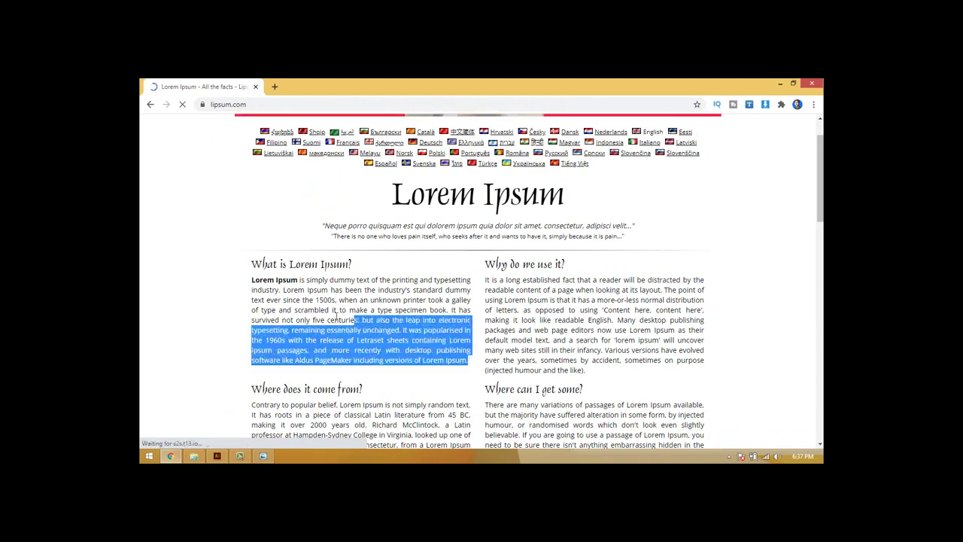
pyautogui.click(223, 457)
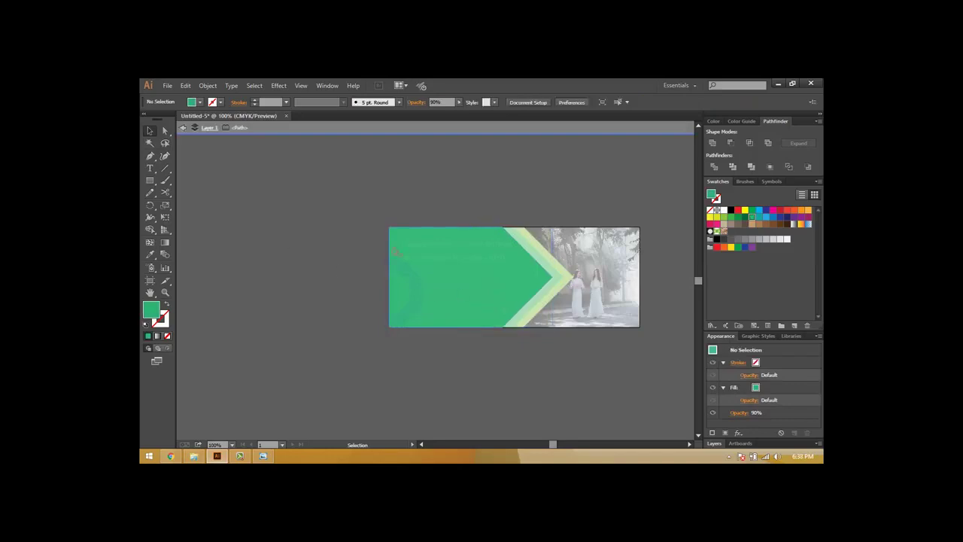
# Fill the Lorem Ipsum body text with the 20% grey swatch and deselect it
pyautogui.click(199, 101)
pyautogui.click(161, 119)
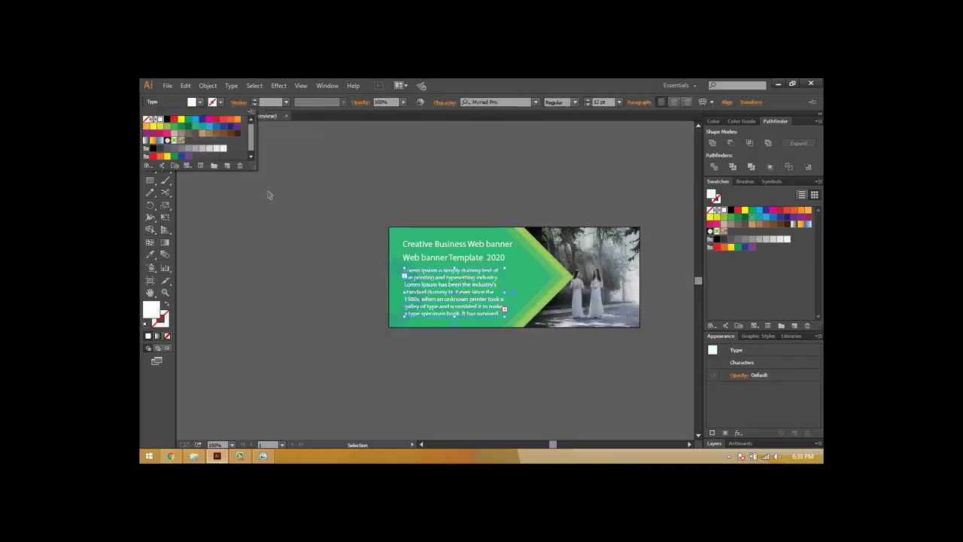
pyautogui.click(773, 239)
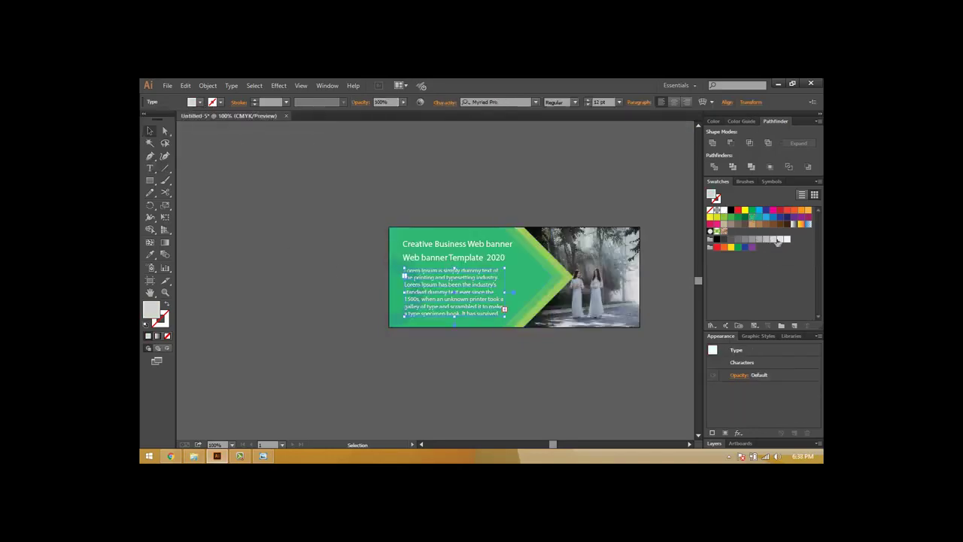
pyautogui.click(636, 194)
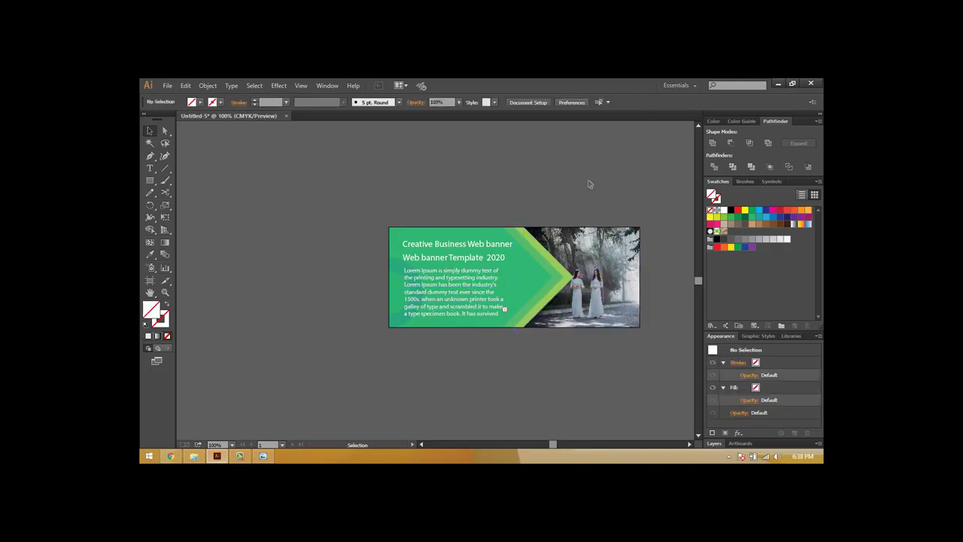
pyautogui.click(150, 255)
# Draw a green bar across the lower part of the photo at 90% opacity
pyautogui.click(263, 456)
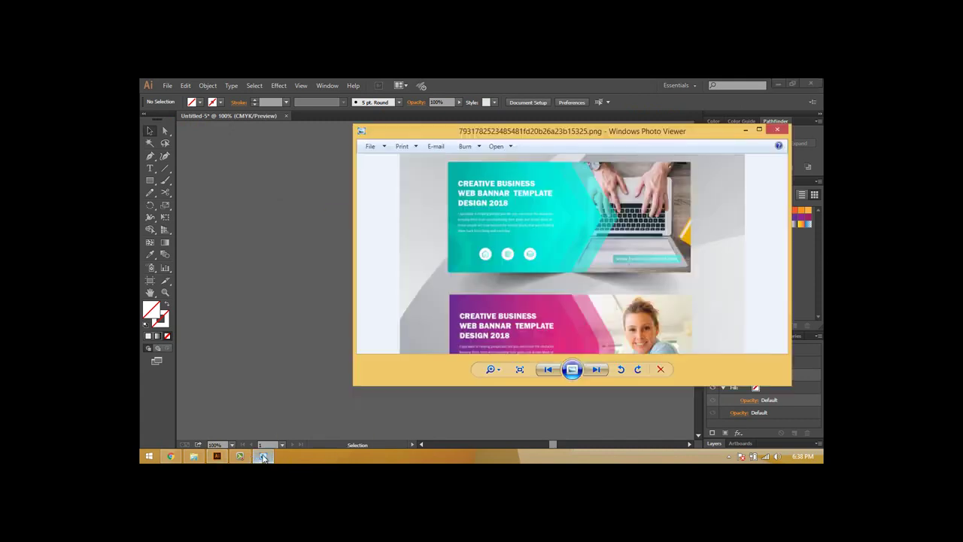
pyautogui.click(263, 456)
pyautogui.hotkey('ctrl', '=')
pyautogui.moveTo(377, 202)
pyautogui.mouseDown()
pyautogui.moveTo(188, 201)
pyautogui.moveTo(265, 201)
pyautogui.mouseUp()
pyautogui.moveTo(513, 315); pyautogui.dragTo(622, 336)
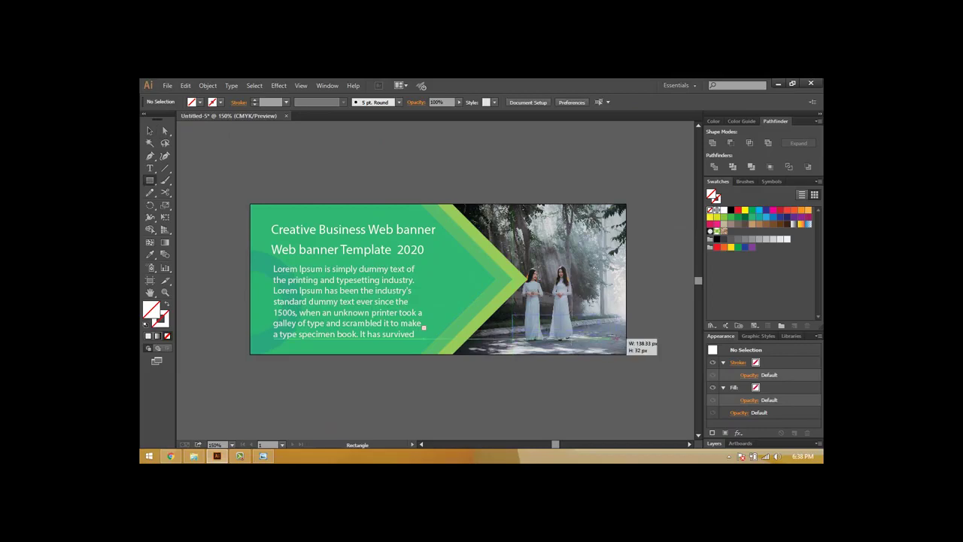
pyautogui.click(200, 103)
pyautogui.click(188, 119)
pyautogui.press('Escape')
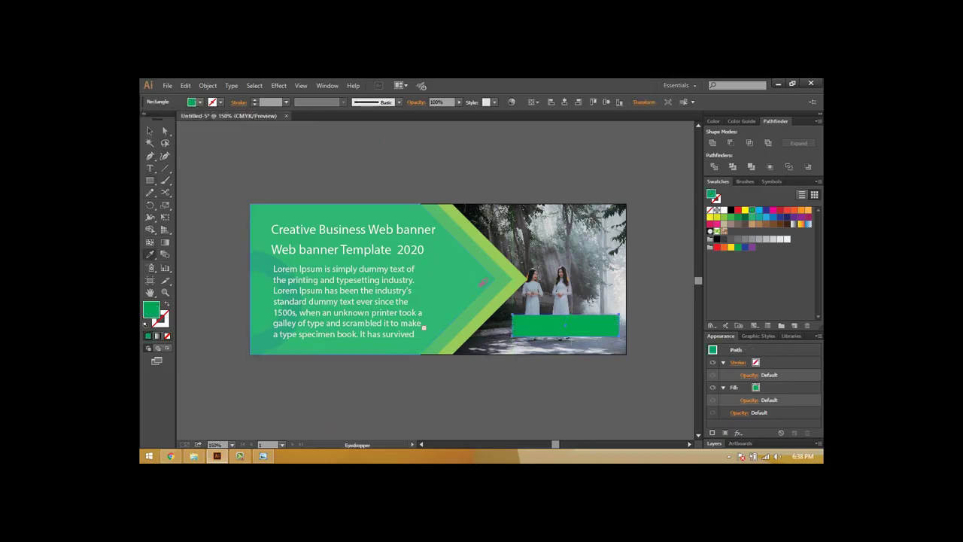
pyautogui.press('v')
pyautogui.press('9')
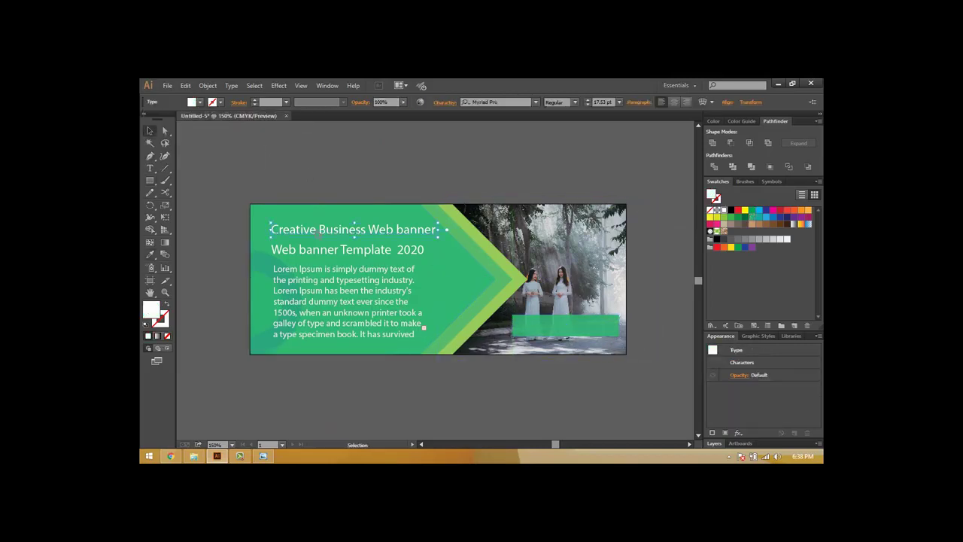
# Place a copy of the headline on the green bar and bring it in front of the bar
pyautogui.moveTo(324, 229); pyautogui.dragTo(539, 323)
pyautogui.rightClick(539, 330)
pyautogui.click(649, 330)
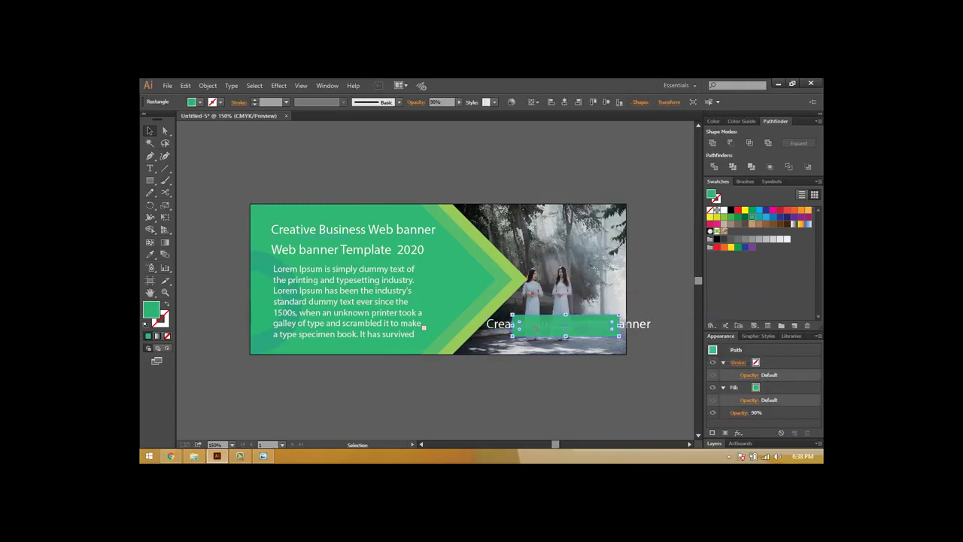
pyautogui.rightClick(557, 328)
pyautogui.click(673, 340)
pyautogui.hotkey('ctrl', 'z')
pyautogui.rightClick(637, 324)
pyautogui.click(527, 372)
# Shrink the copied headline text so it fits within the green bar
pyautogui.doubleClick(572, 323)
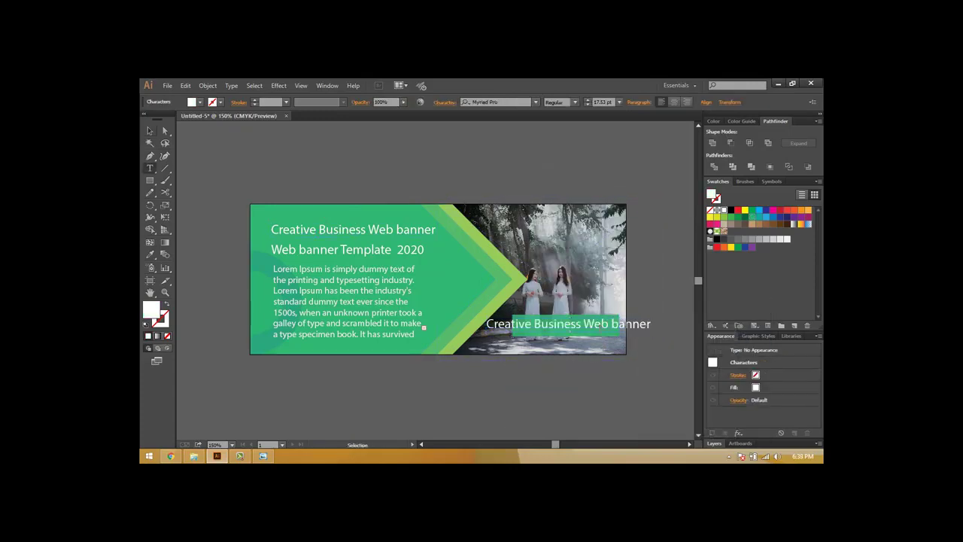
pyautogui.hotkey('ctrl', 'a')
pyautogui.scroll(-3, 611, 101)
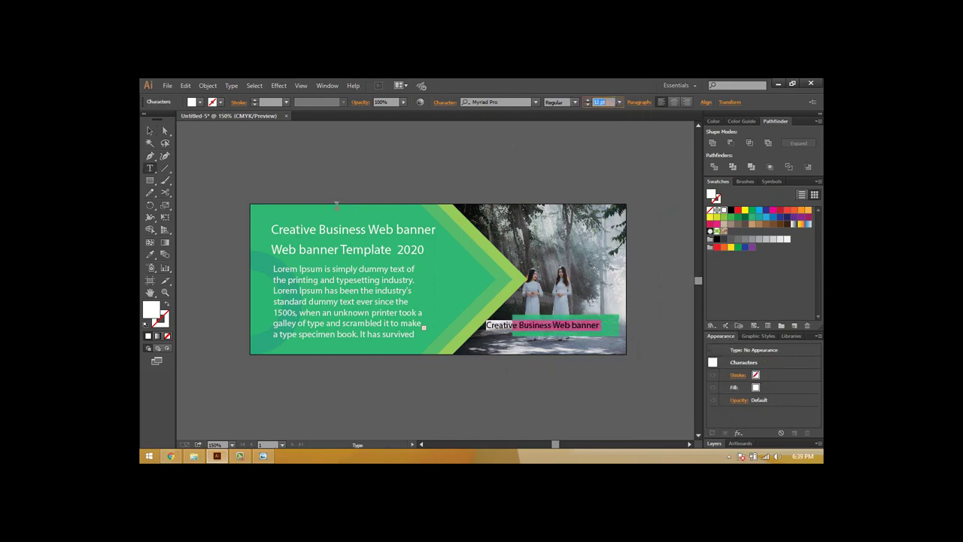
pyautogui.press('Escape')
pyautogui.hotkey('ctrl', '=')
pyautogui.hotkey('ctrl', '=')
pyautogui.moveTo(636, 398); pyautogui.dragTo(430, 382)
pyautogui.doubleClick(398, 382)
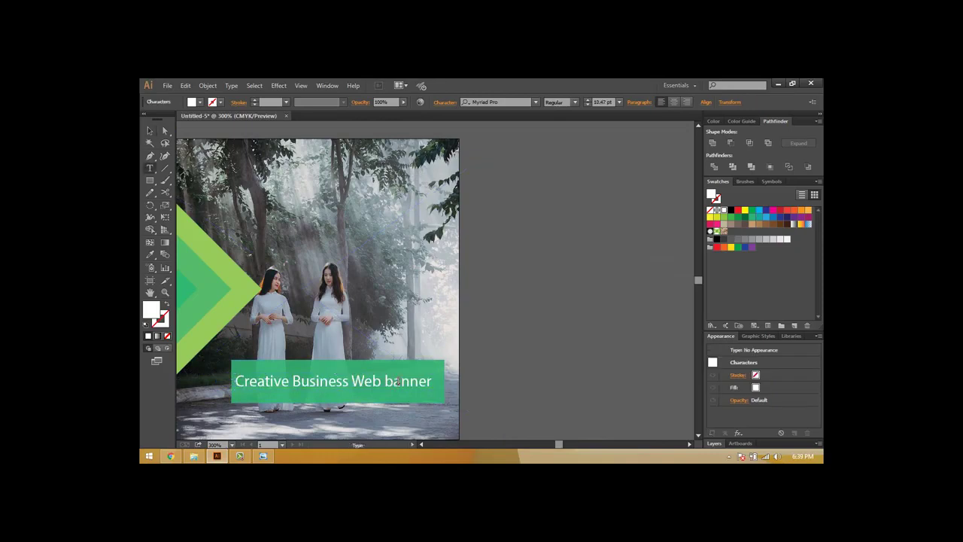
pyautogui.hotkey('ctrl', 'a')
pyautogui.write('W')
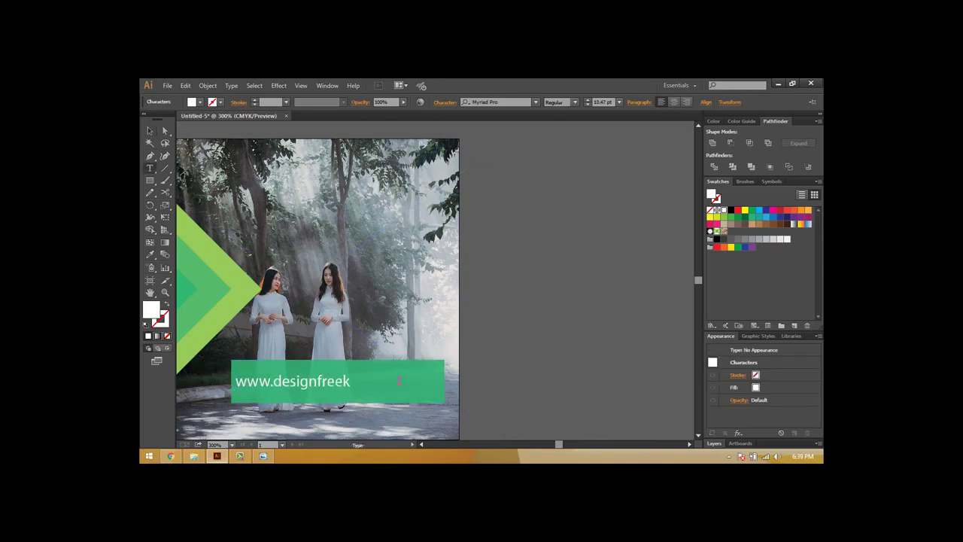
pyautogui.press('Escape')
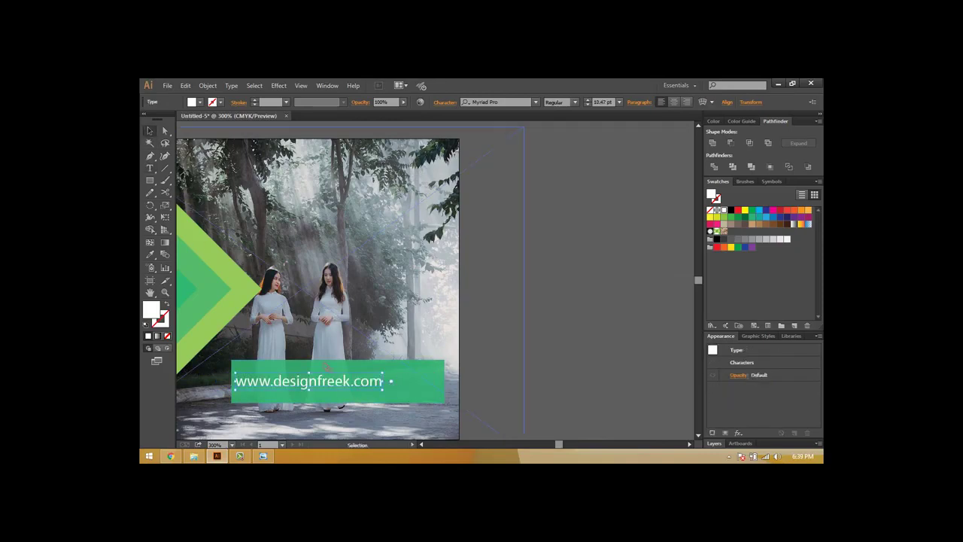
pyautogui.moveTo(350, 384); pyautogui.dragTo(353, 384)
pyautogui.click(486, 351)
pyautogui.hotkey('ctrl', '1')
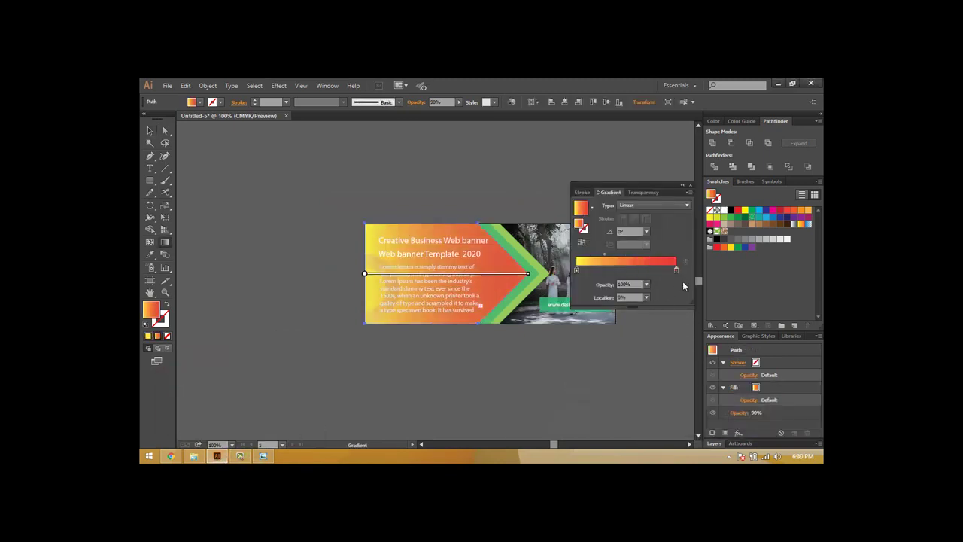
# Set both gradient stops to green swatches and drag the gradient diagonally across the arrow
pyautogui.doubleClick(676, 270)
pyautogui.click(588, 301)
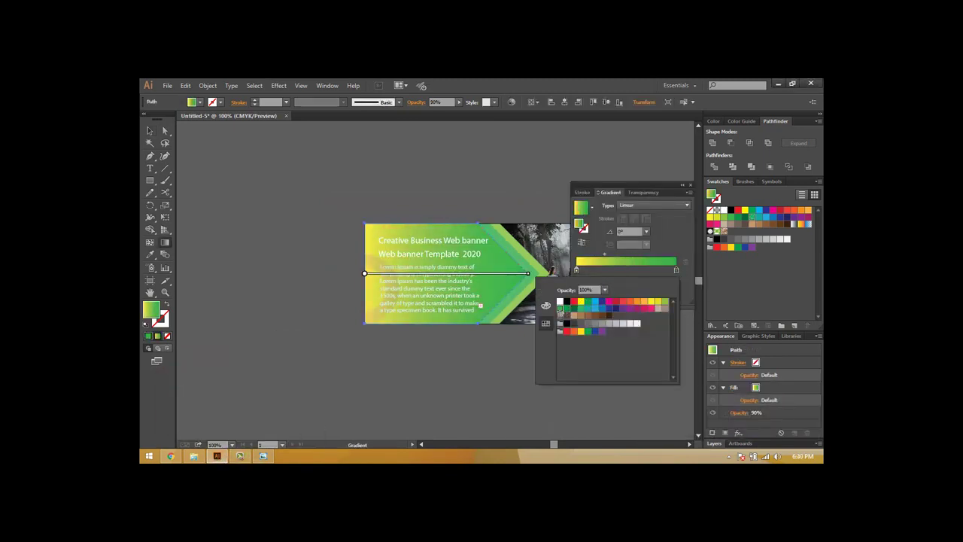
pyautogui.click(651, 302)
pyautogui.click(588, 308)
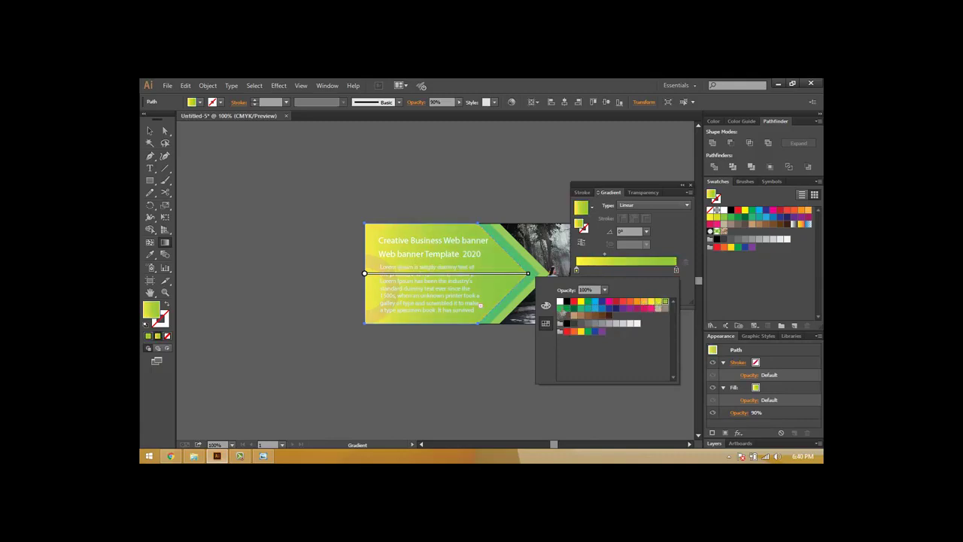
pyautogui.click(578, 270)
pyautogui.doubleClick(578, 271)
pyautogui.click(567, 308)
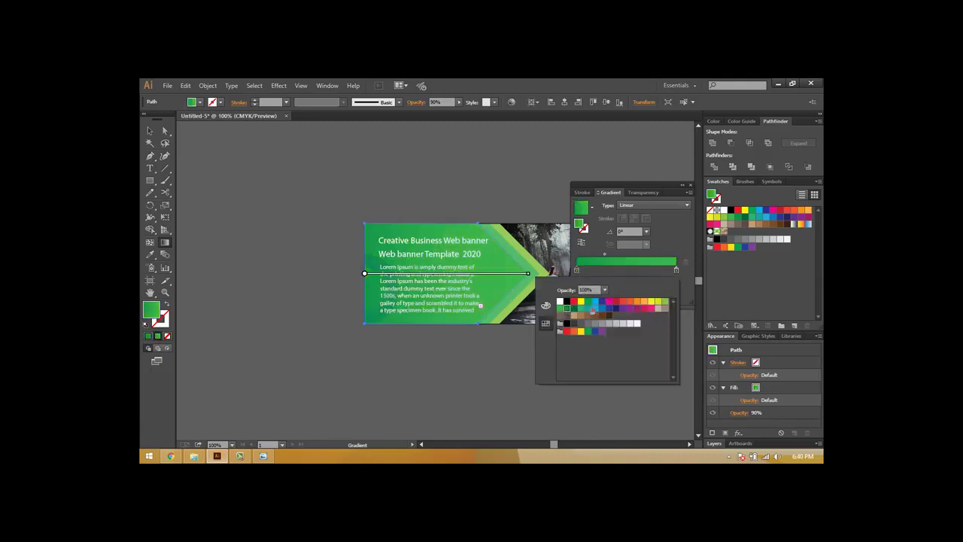
pyautogui.click(201, 273)
pyautogui.moveTo(323, 303); pyautogui.dragTo(551, 225)
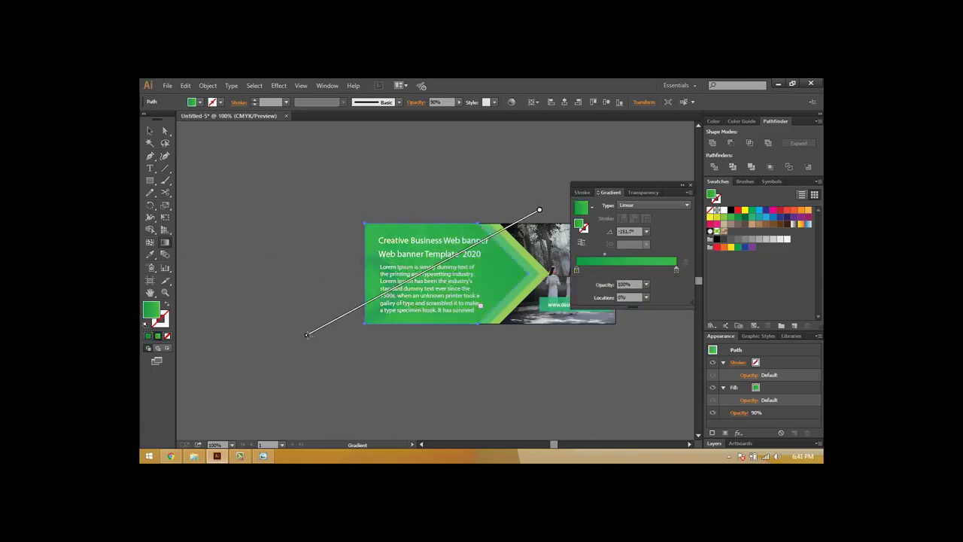
# Try different opacity values on the arrow shape, such as 70% and 90%
pyautogui.press('v')
pyautogui.press('7')
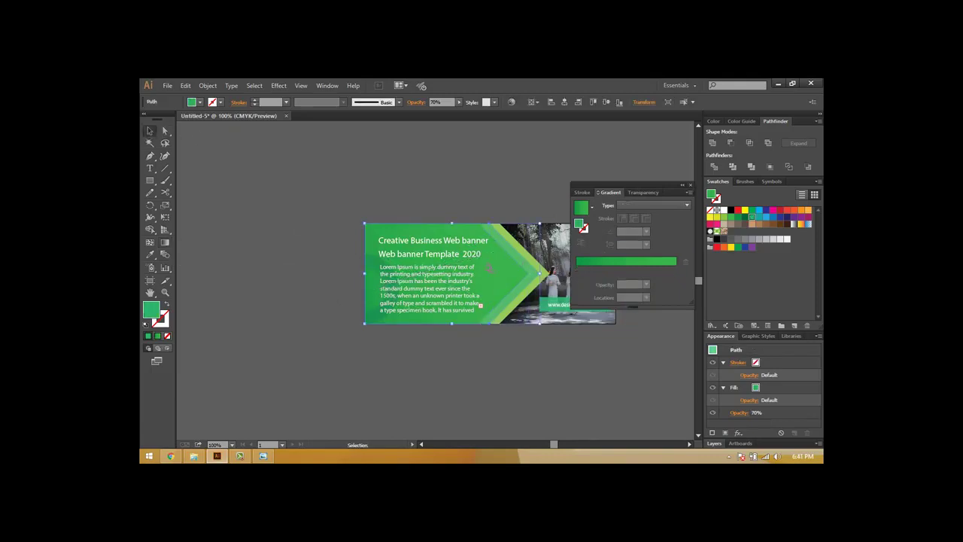
pyautogui.click(197, 102)
pyautogui.press('Escape')
pyautogui.press('i')
pyautogui.press('9')
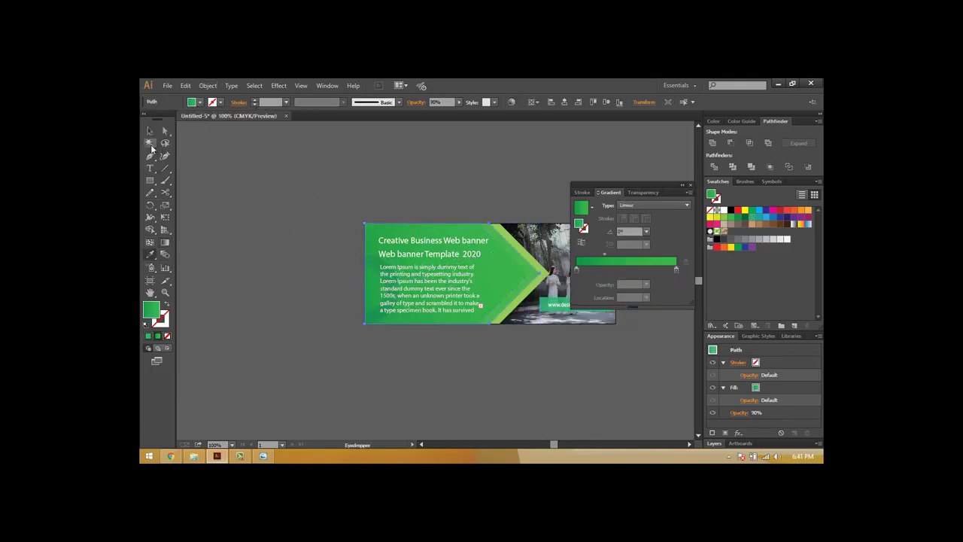
pyautogui.press('i')
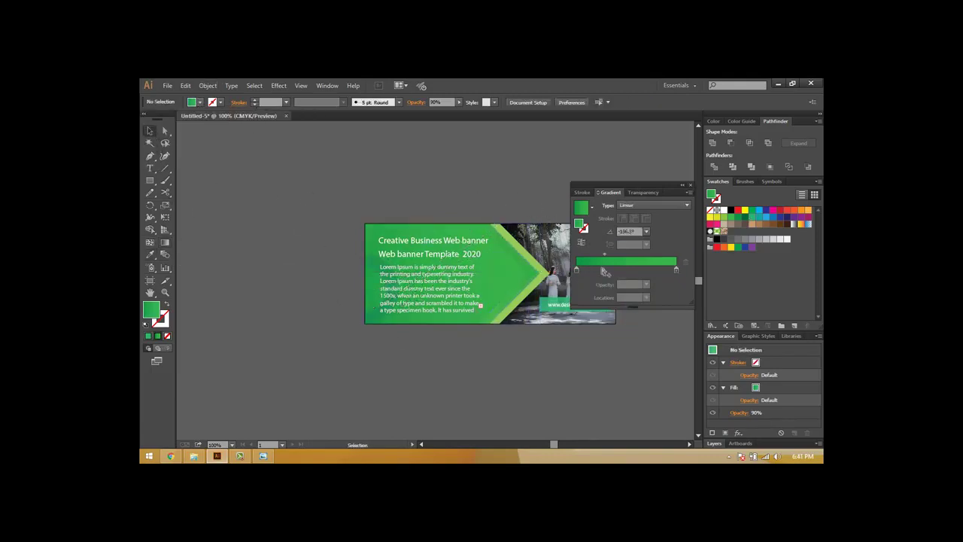
pyautogui.press('6')
# Give the left gradient stop a different green and redraw the gradient at new angles
pyautogui.press('g')
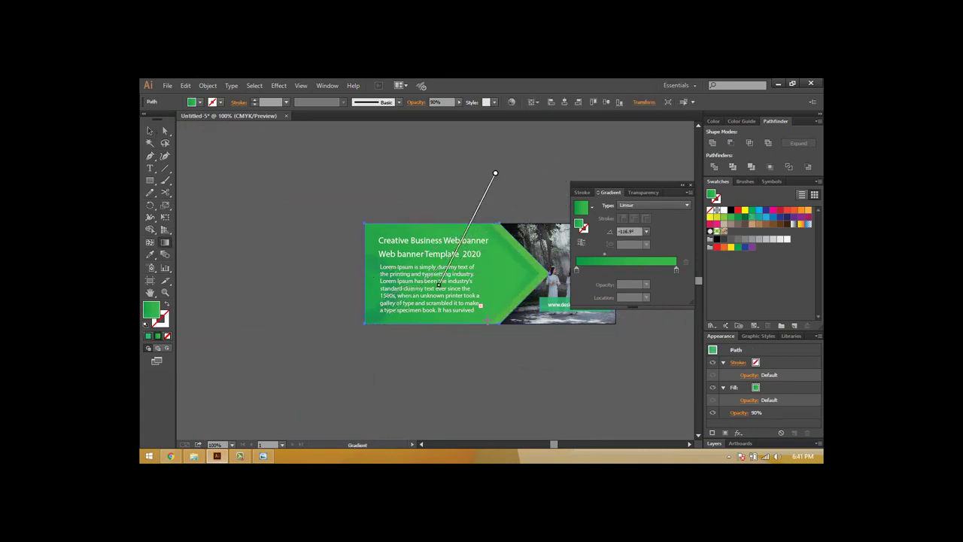
pyautogui.moveTo(397, 318); pyautogui.dragTo(536, 155)
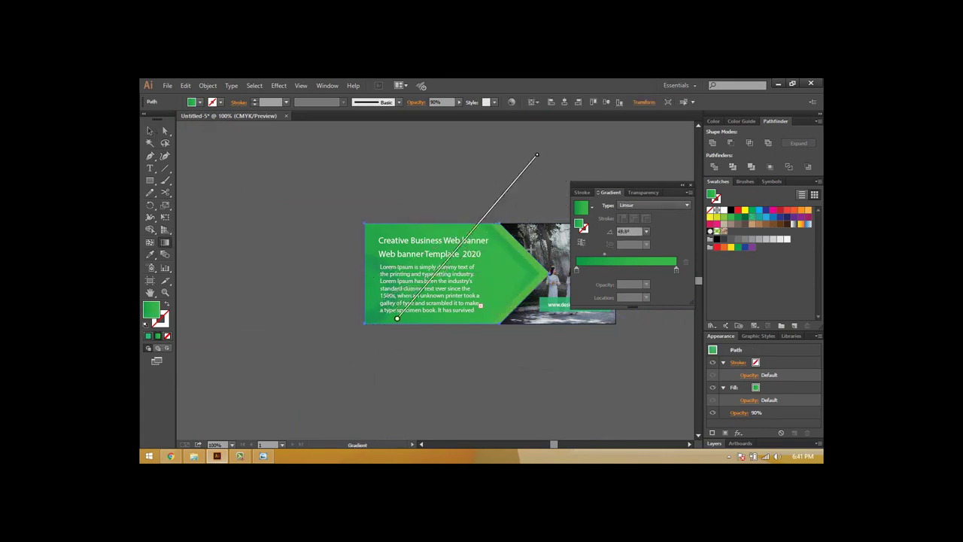
pyautogui.doubleClick(577, 269)
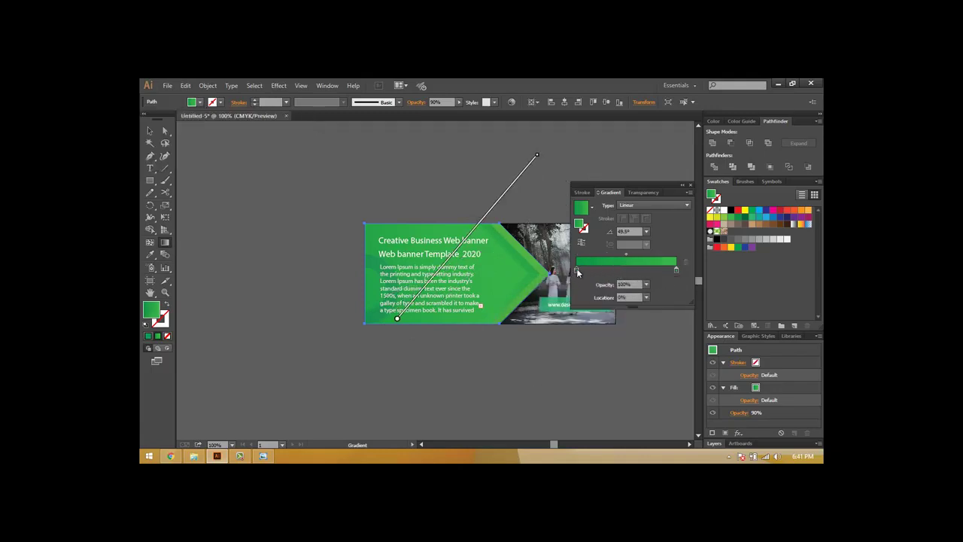
pyautogui.doubleClick(577, 271)
pyautogui.click(650, 303)
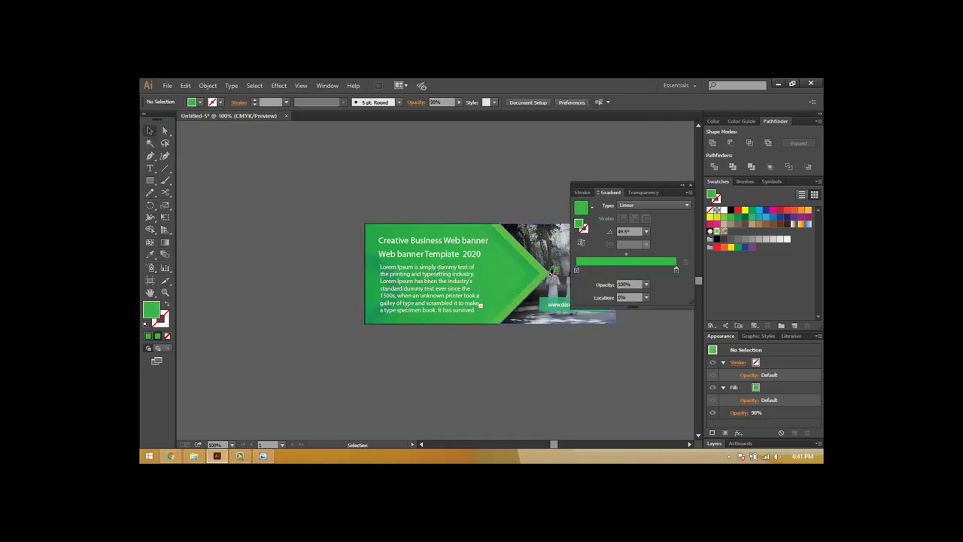
pyautogui.moveTo(311, 344); pyautogui.dragTo(570, 194)
pyautogui.moveTo(339, 189); pyautogui.dragTo(516, 361)
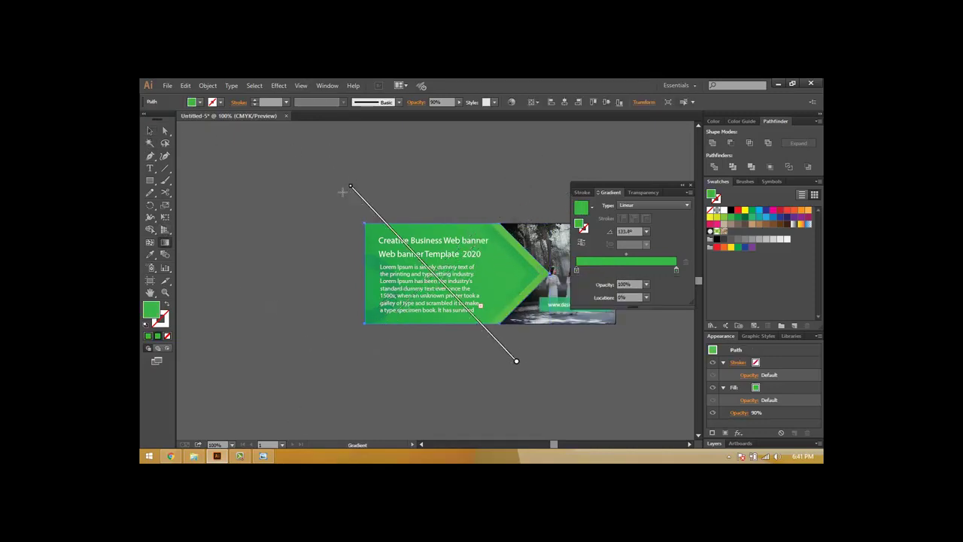
# Reselect the arrow and redraw its gradient diagonally from upper right to lower left
pyautogui.press('v')
pyautogui.click(557, 226)
pyautogui.click(546, 272)
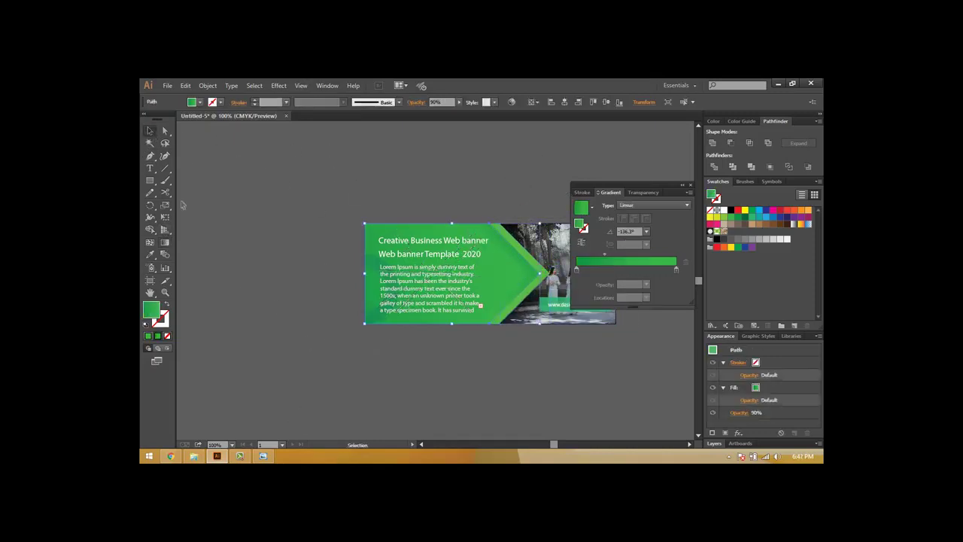
pyautogui.press('g')
pyautogui.moveTo(516, 183); pyautogui.dragTo(355, 369)
pyautogui.moveTo(530, 167); pyautogui.dragTo(366, 398)
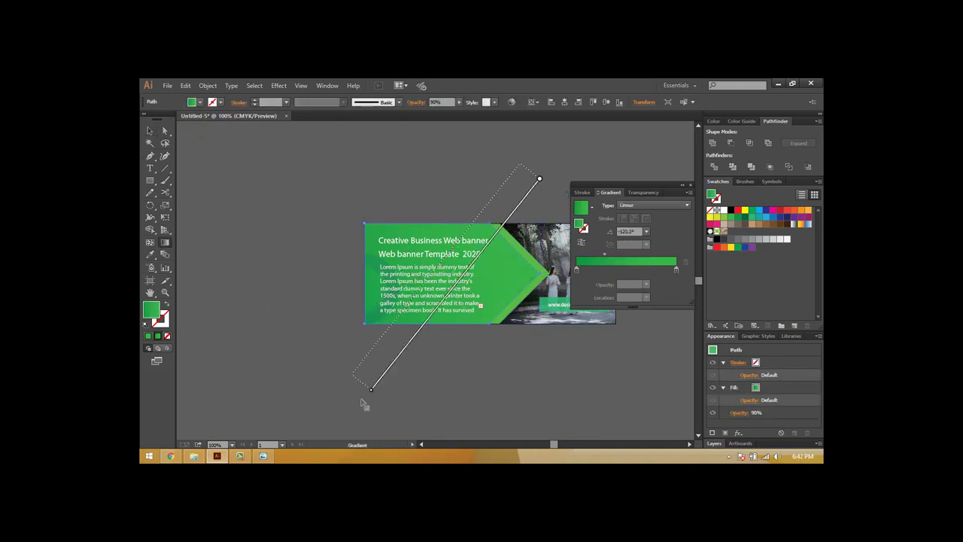
pyautogui.press('v')
pyautogui.click(165, 243)
pyautogui.moveTo(542, 196); pyautogui.dragTo(301, 364)
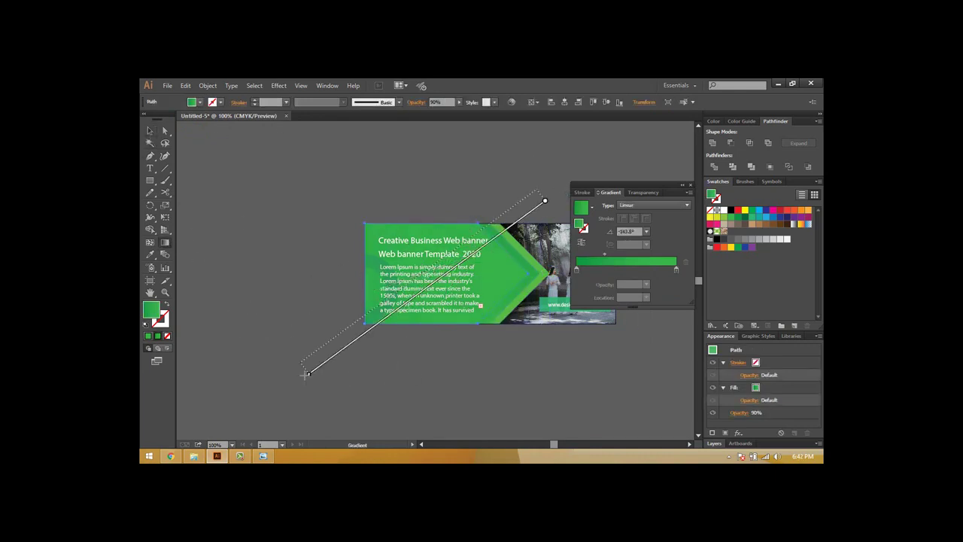
pyautogui.press('v')
pyautogui.click(430, 173)
pyautogui.hotkey('ctrl', 'z')
pyautogui.hotkey('ctrl', 'z')
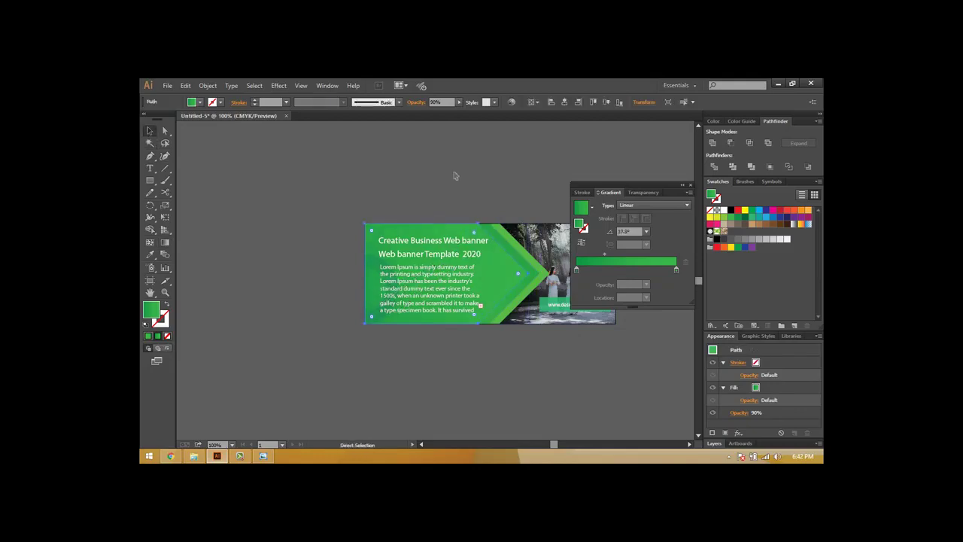